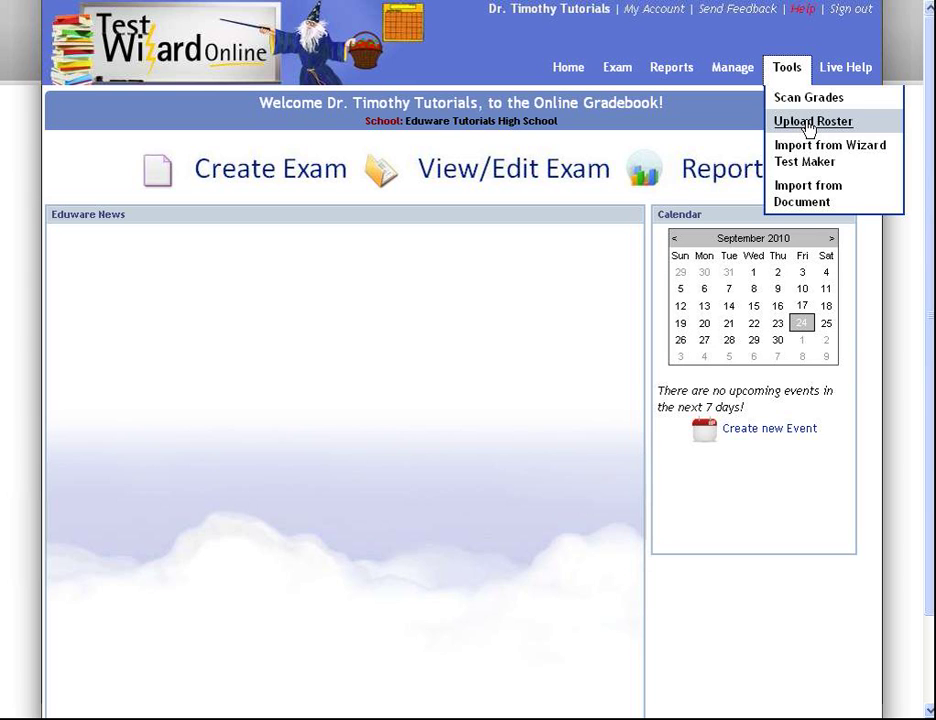
# - Open the roster upload page, view its Roster.xls template in Excel, and return to the browser
pyautogui.click(811, 122)
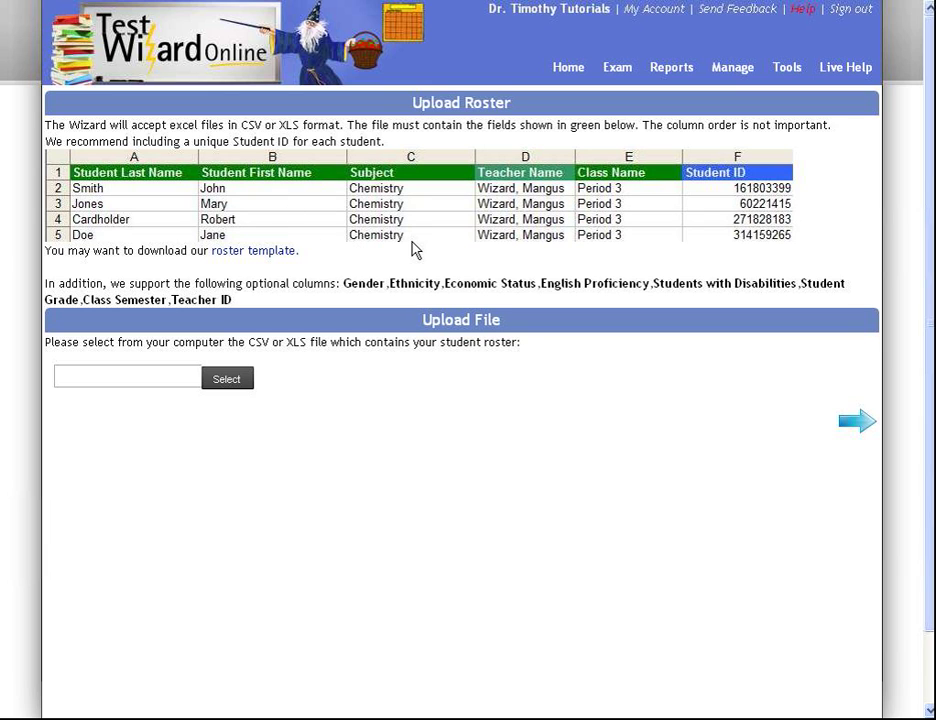
pyautogui.click(266, 256)
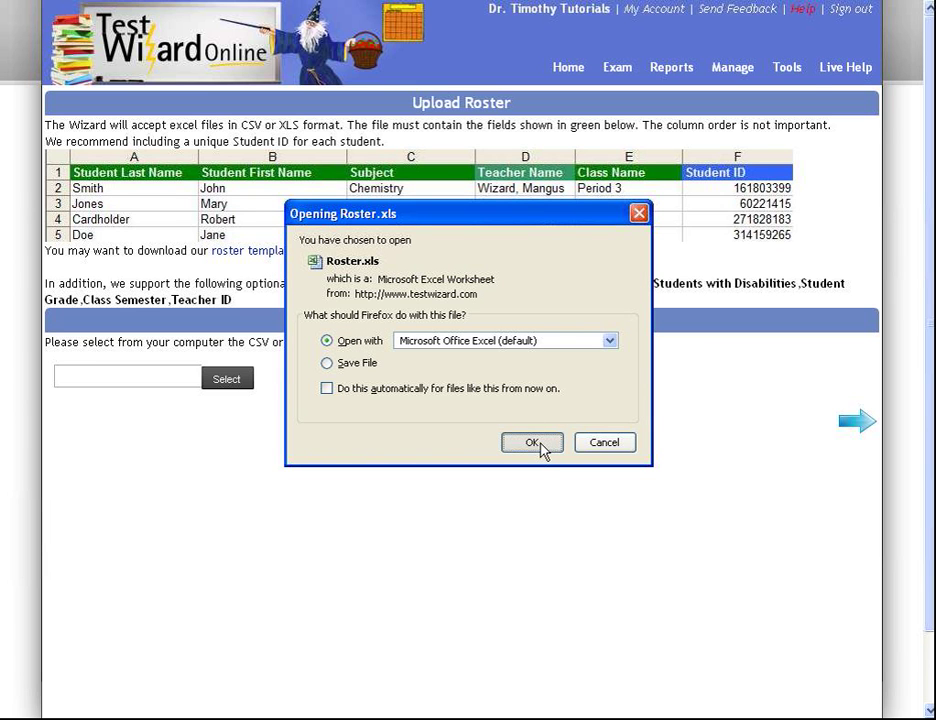
pyautogui.click(535, 443)
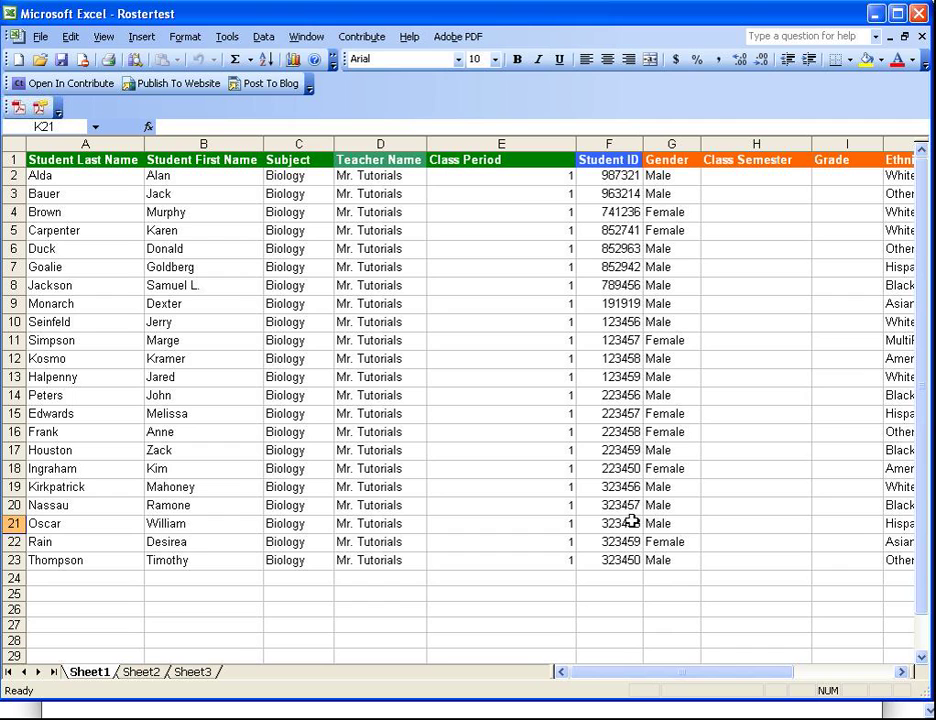
pyautogui.hotkey('alt', 'Tab')
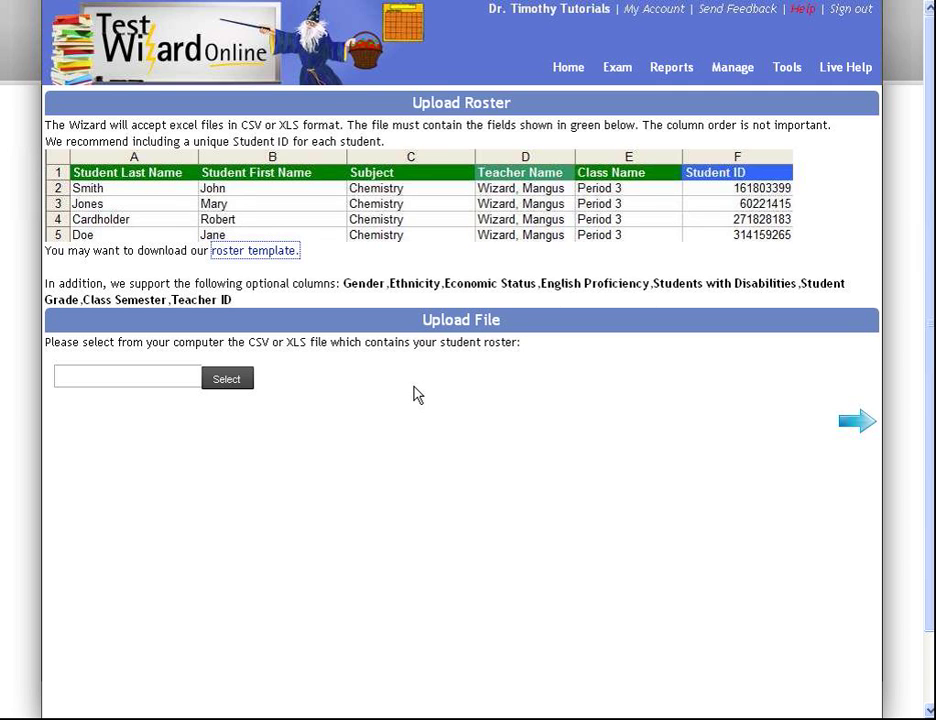
# - Choose the NO Headers file from the ROSTERS folder as the student roster to upload
pyautogui.click(228, 385)
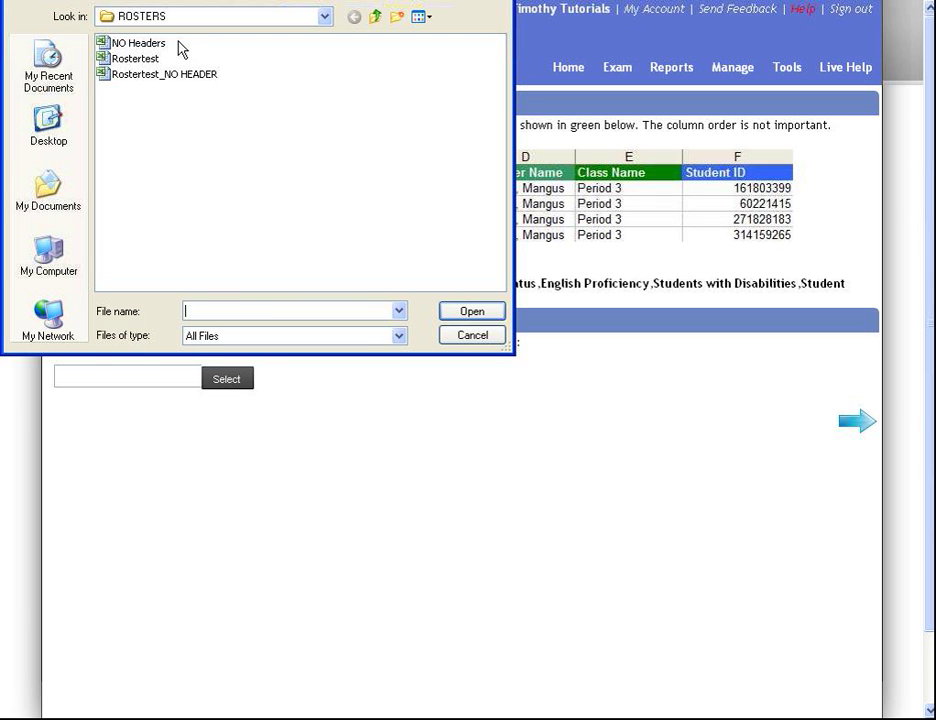
pyautogui.click(148, 43)
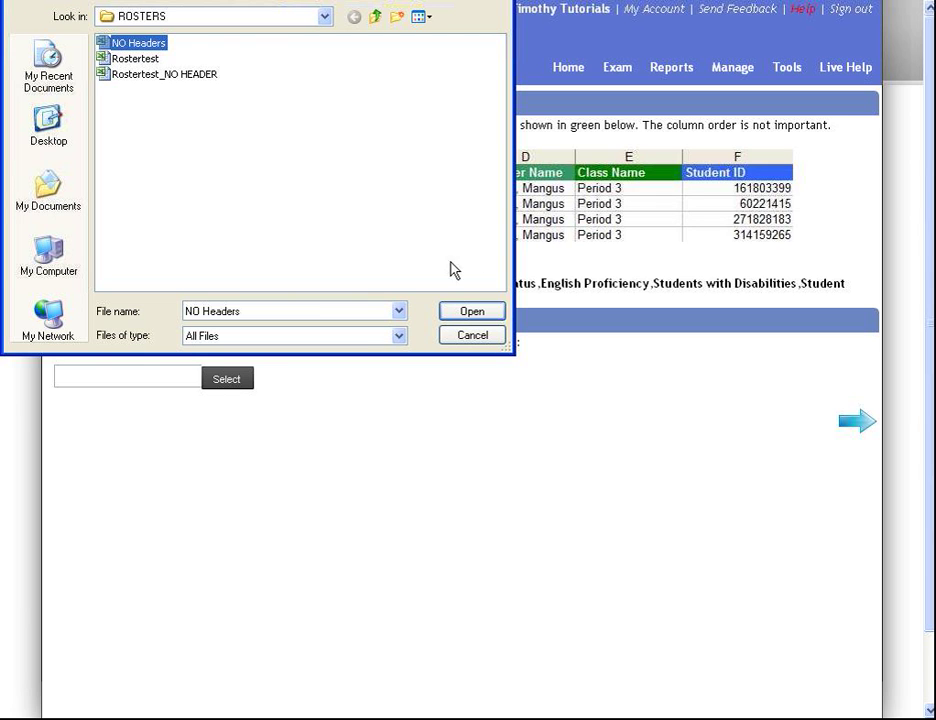
pyautogui.click(472, 313)
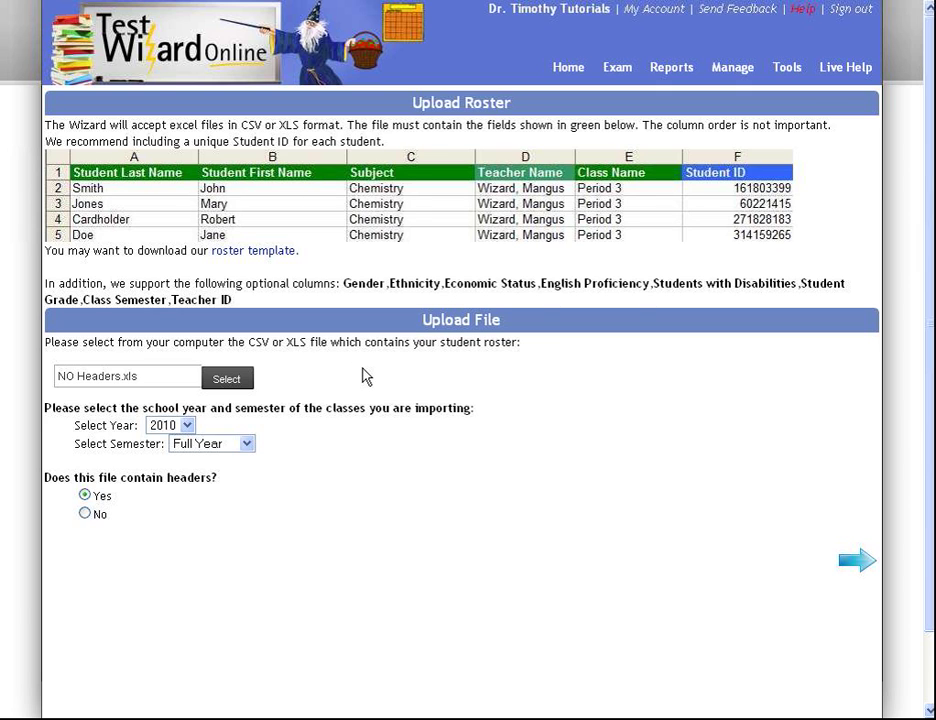
# - Set the import to year 2010 and semester Full Year, mark the file as having no headers, and continue
pyautogui.click(186, 426)
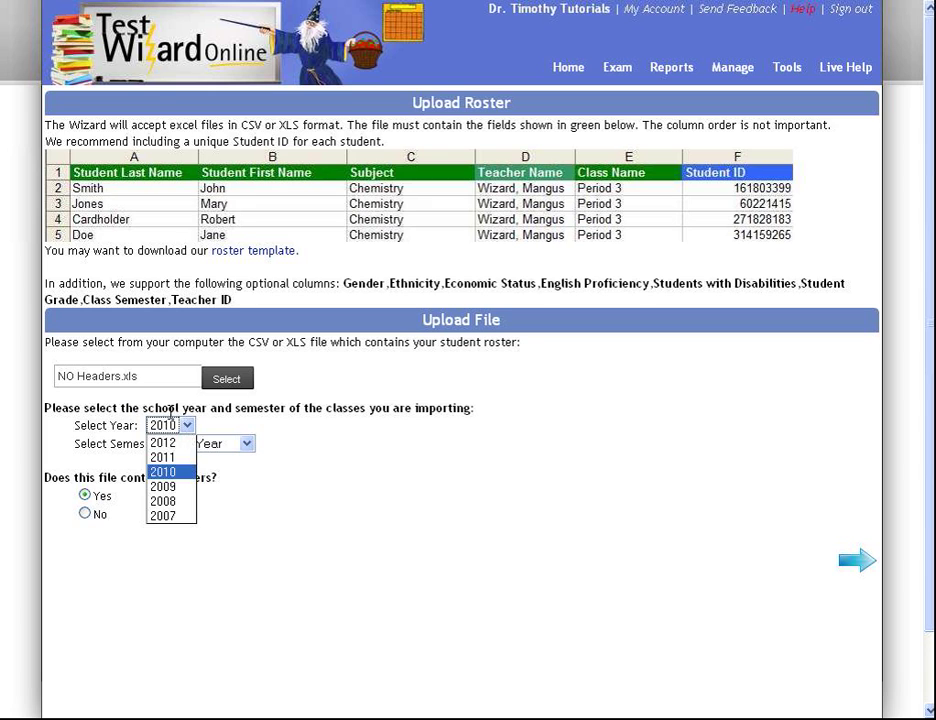
pyautogui.click(175, 472)
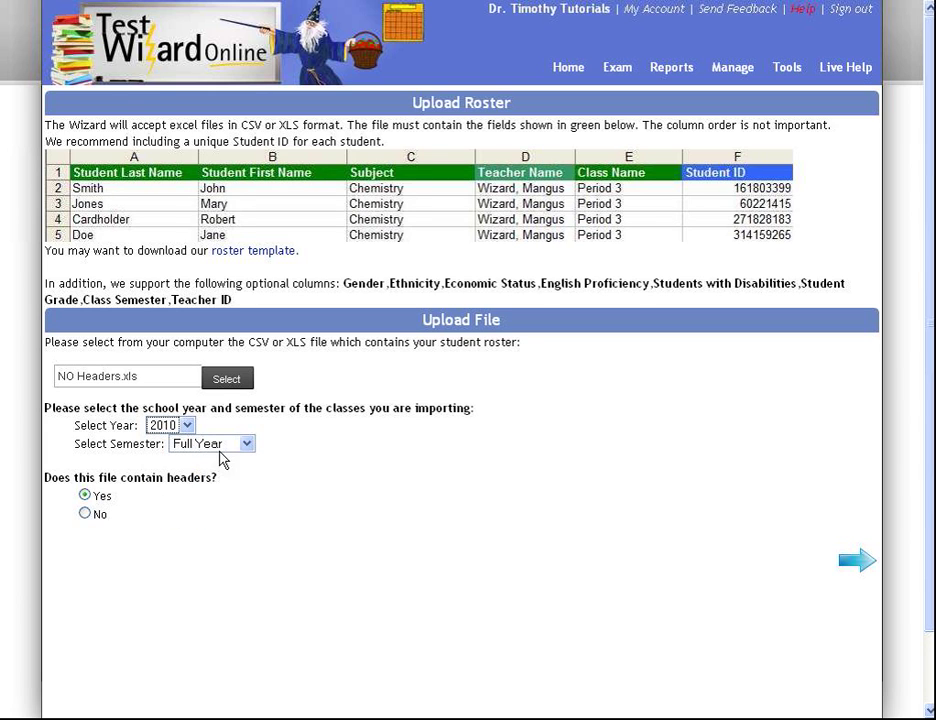
pyautogui.click(222, 445)
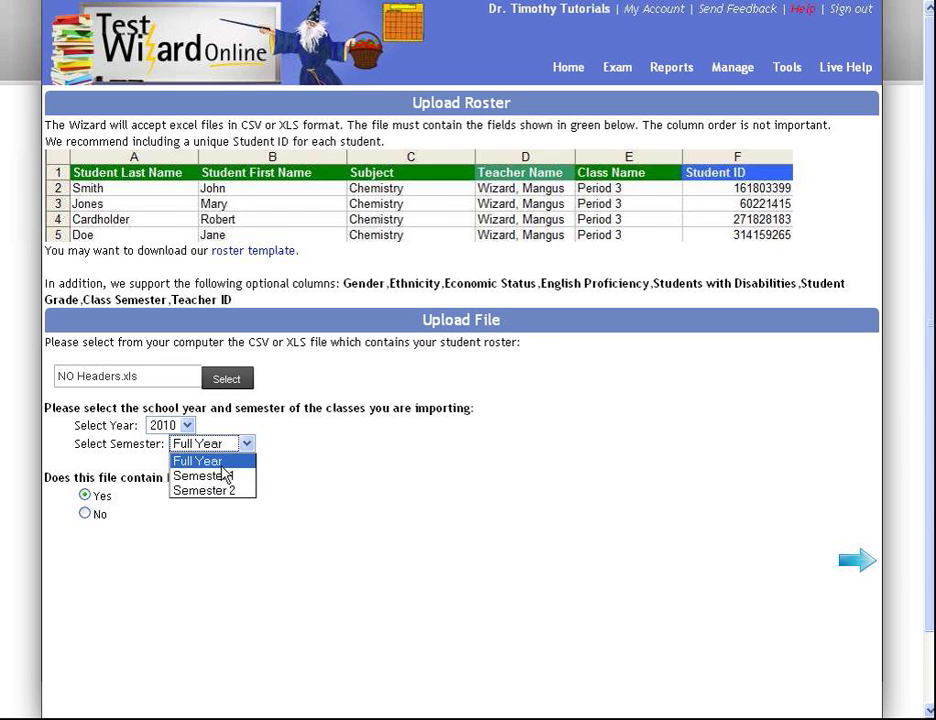
pyautogui.click(221, 464)
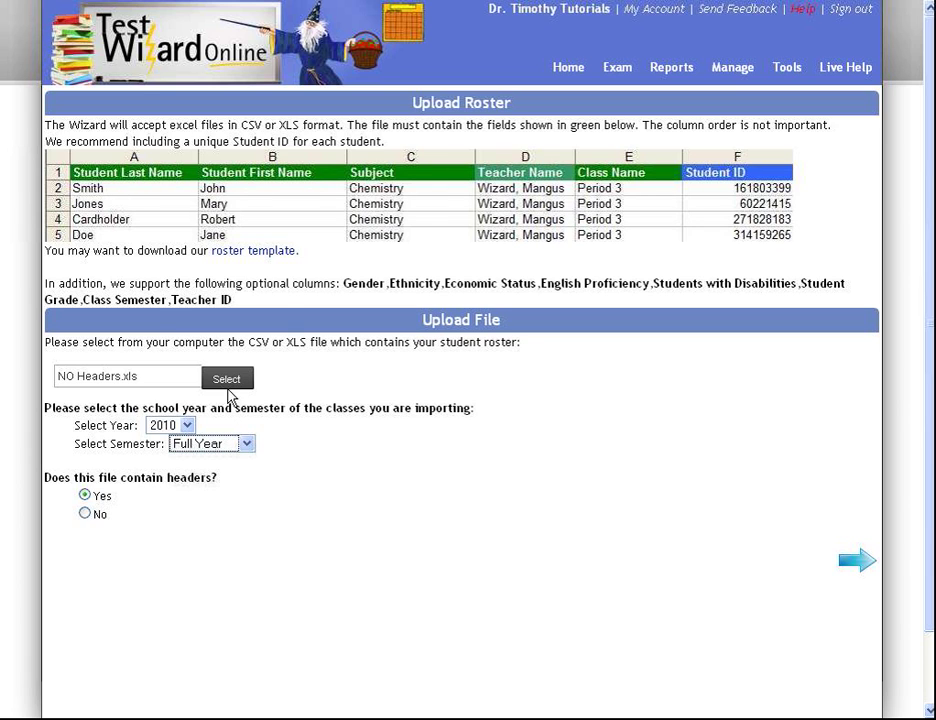
pyautogui.click(84, 514)
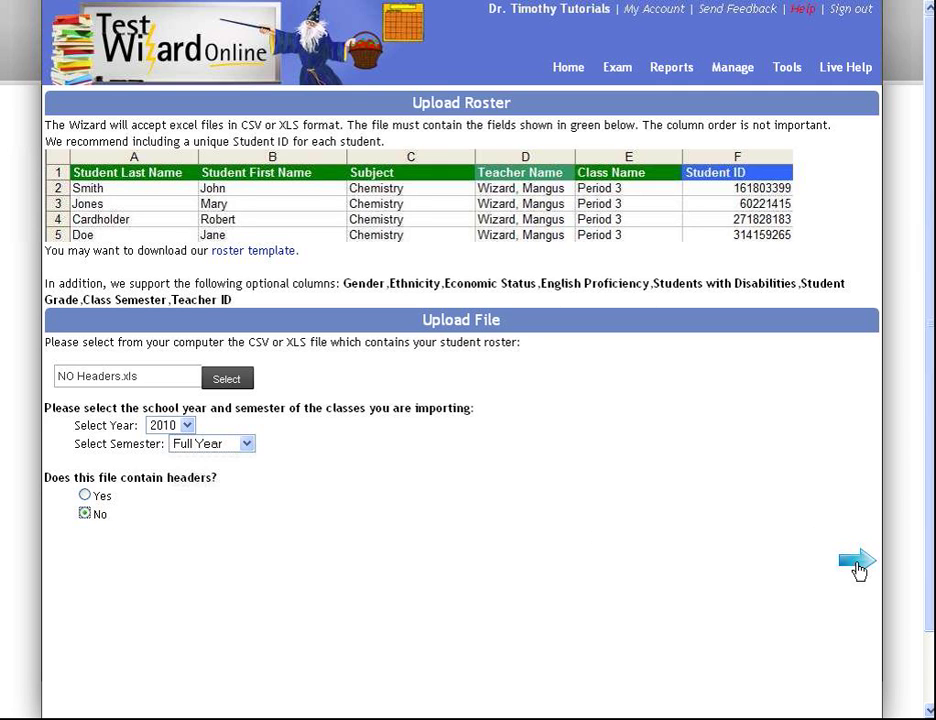
pyautogui.click(858, 566)
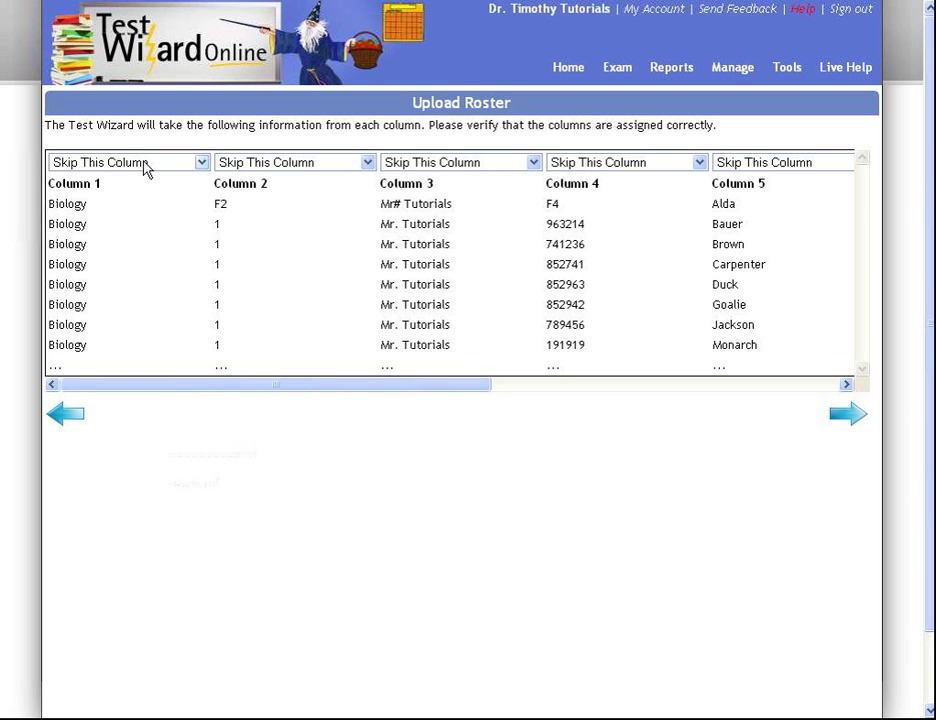
# - Assign columns 1 to 4 of the roster to Subject, Class Period, Teacher Full Name and Student ID
pyautogui.click(190, 165)
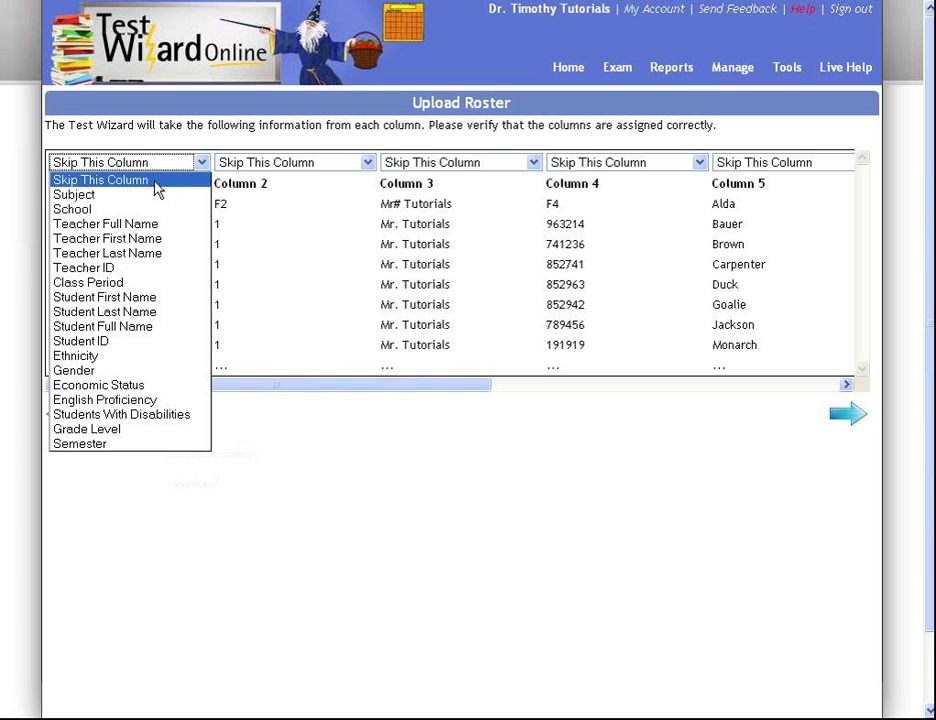
pyautogui.click(143, 196)
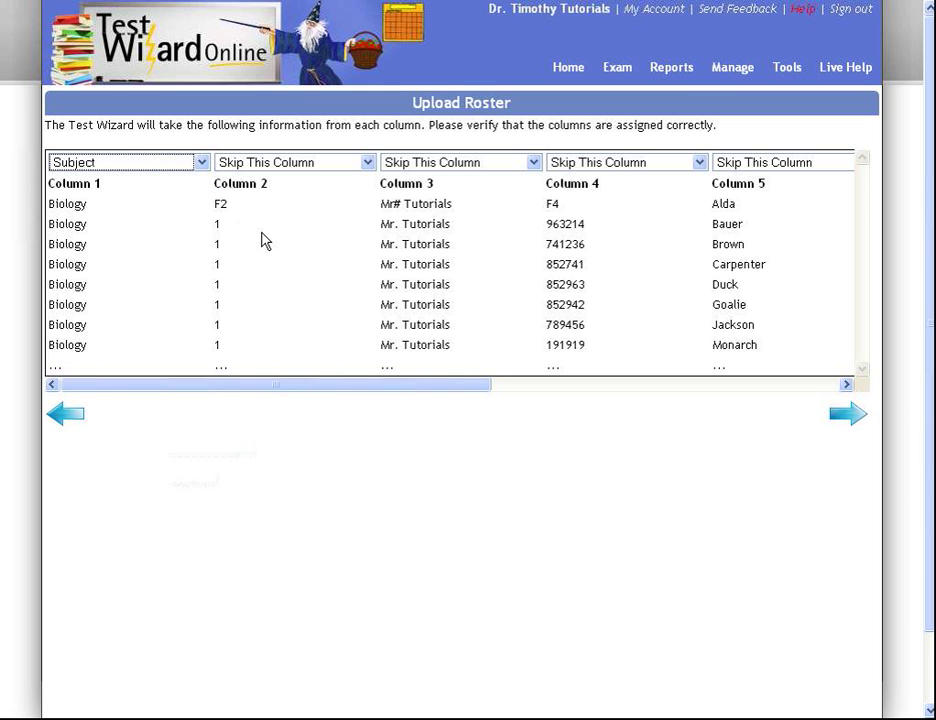
pyautogui.click(293, 166)
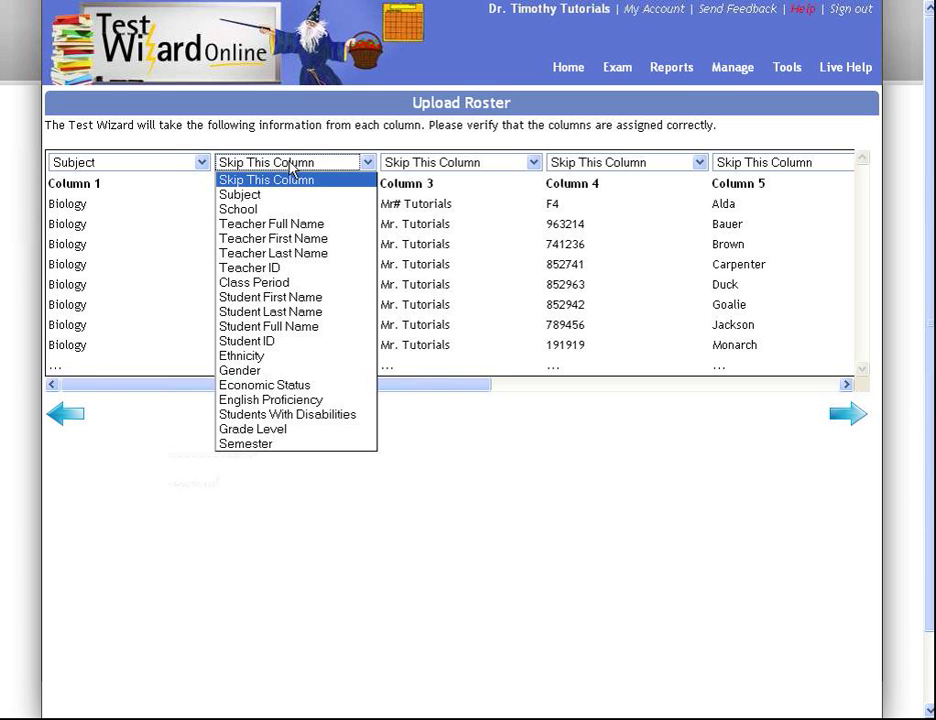
pyautogui.click(281, 288)
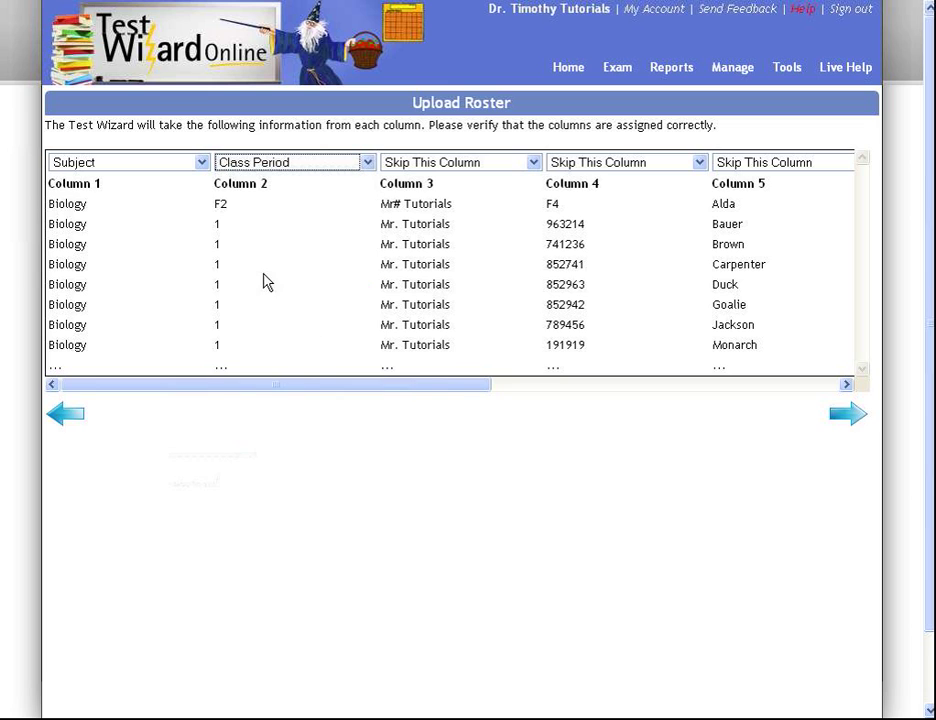
pyautogui.click(479, 165)
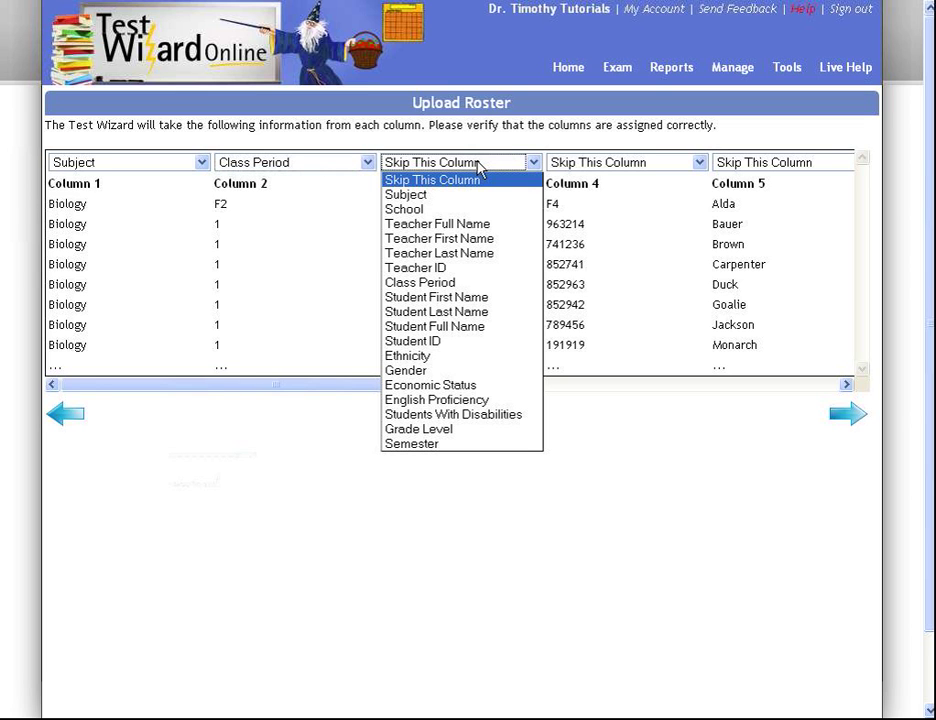
pyautogui.click(483, 224)
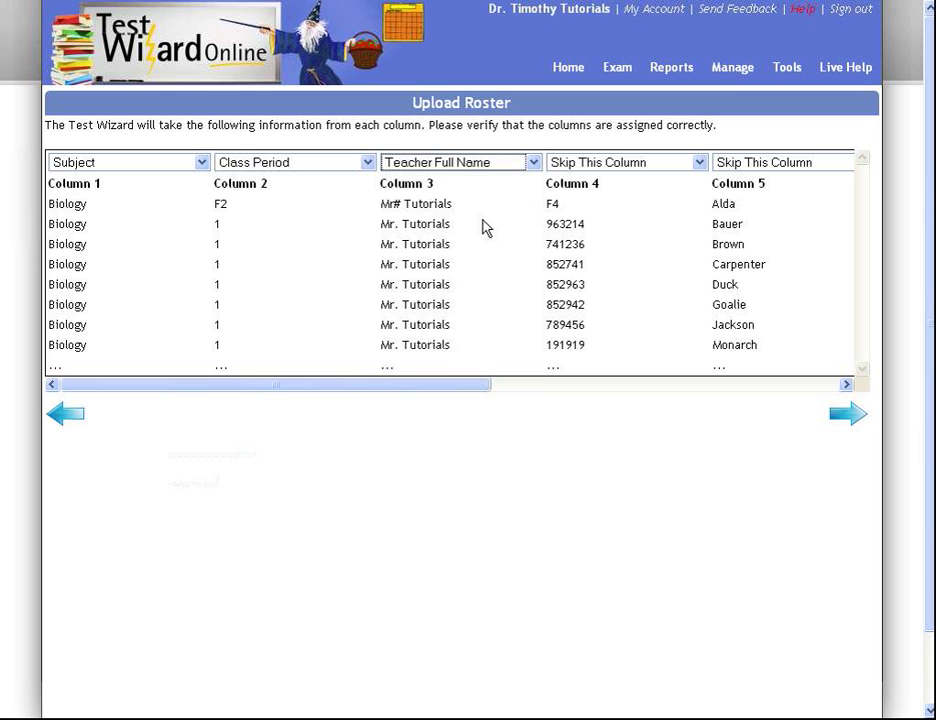
pyautogui.click(646, 166)
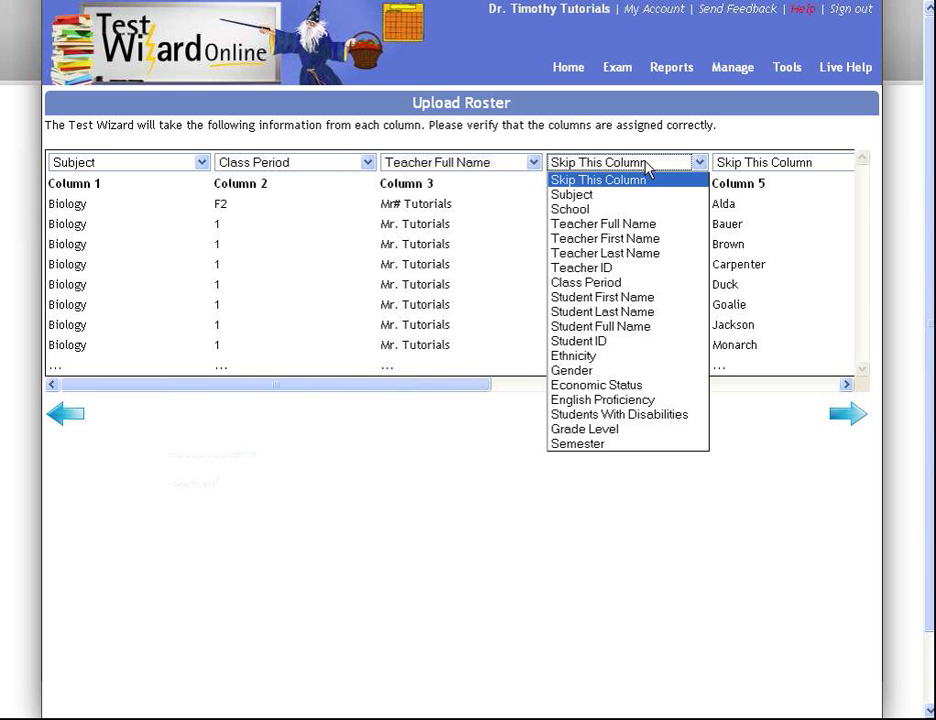
pyautogui.click(627, 343)
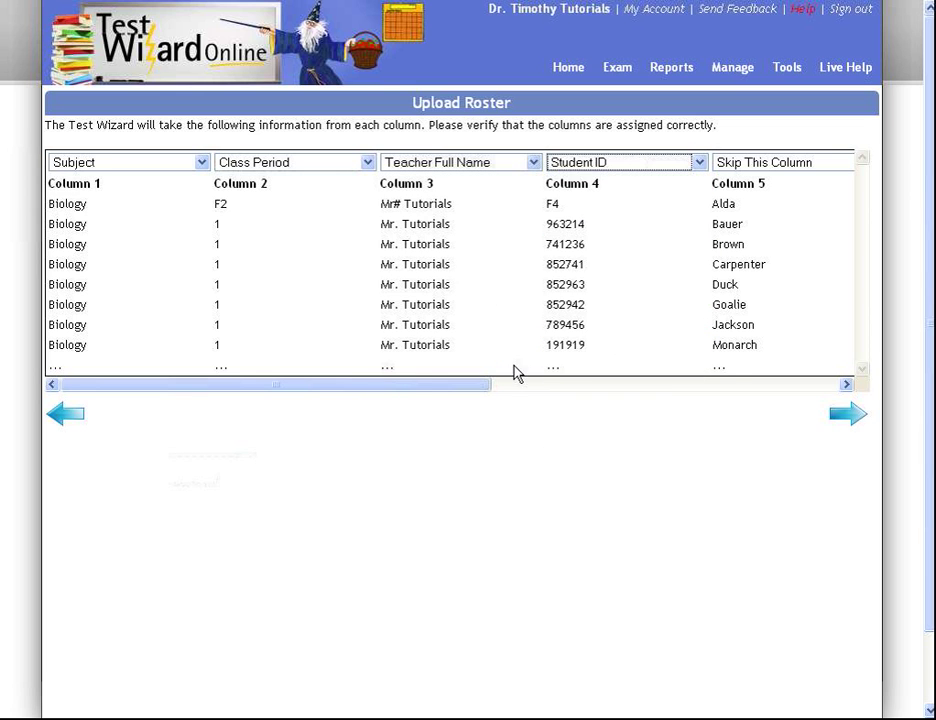
# - Assign column 5 of the roster to Student Last Name and column 6 to Student First Name
pyautogui.moveTo(466, 382); pyautogui.dragTo(604, 401)
pyautogui.click(567, 165)
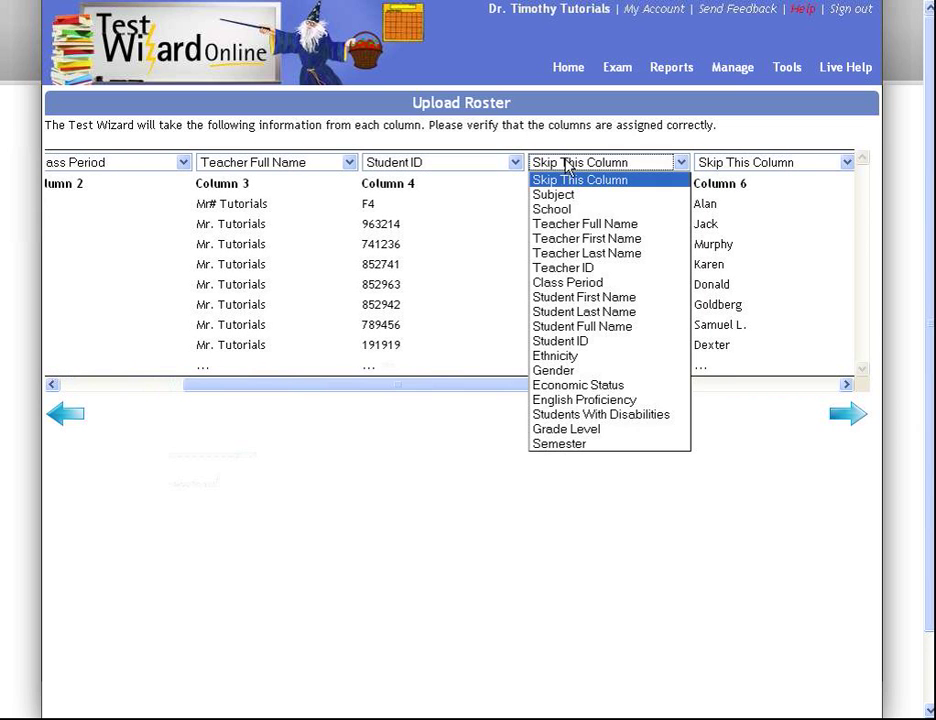
pyautogui.click(617, 313)
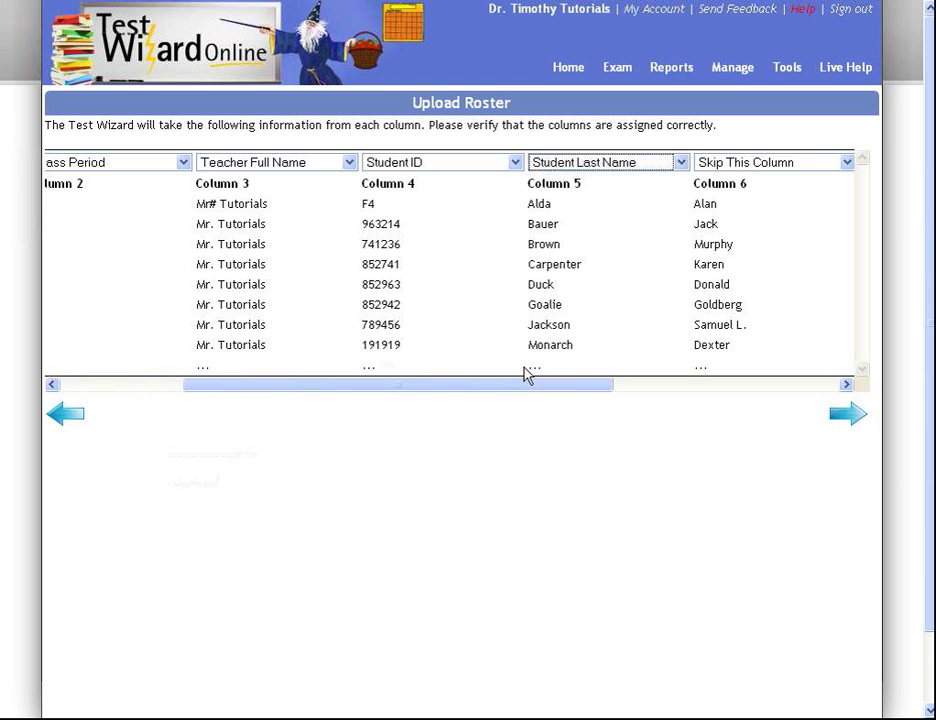
pyautogui.moveTo(537, 386); pyautogui.dragTo(659, 384)
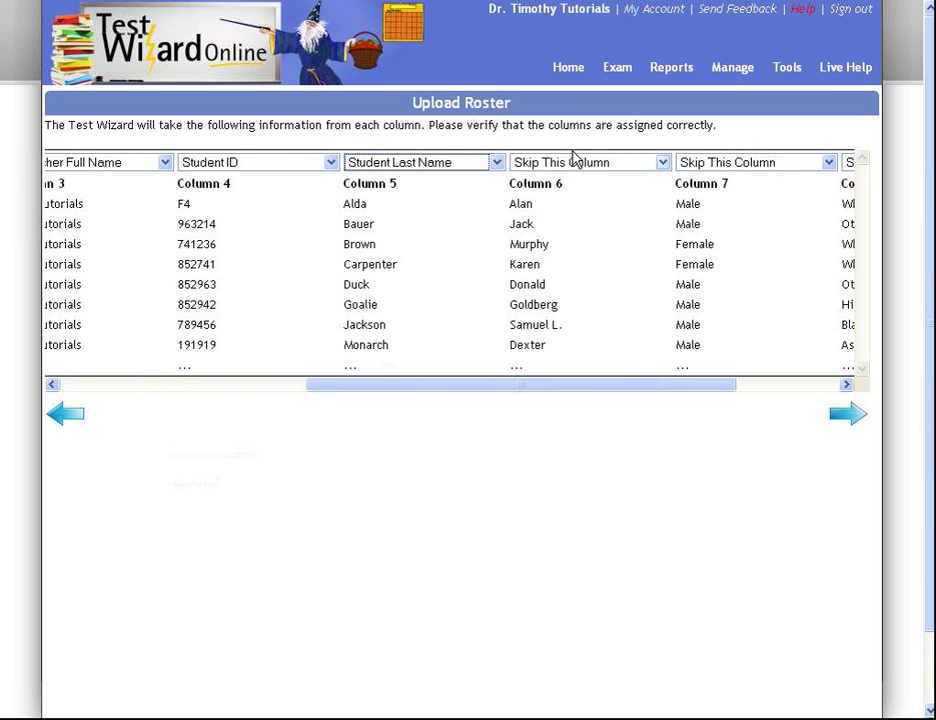
pyautogui.click(575, 165)
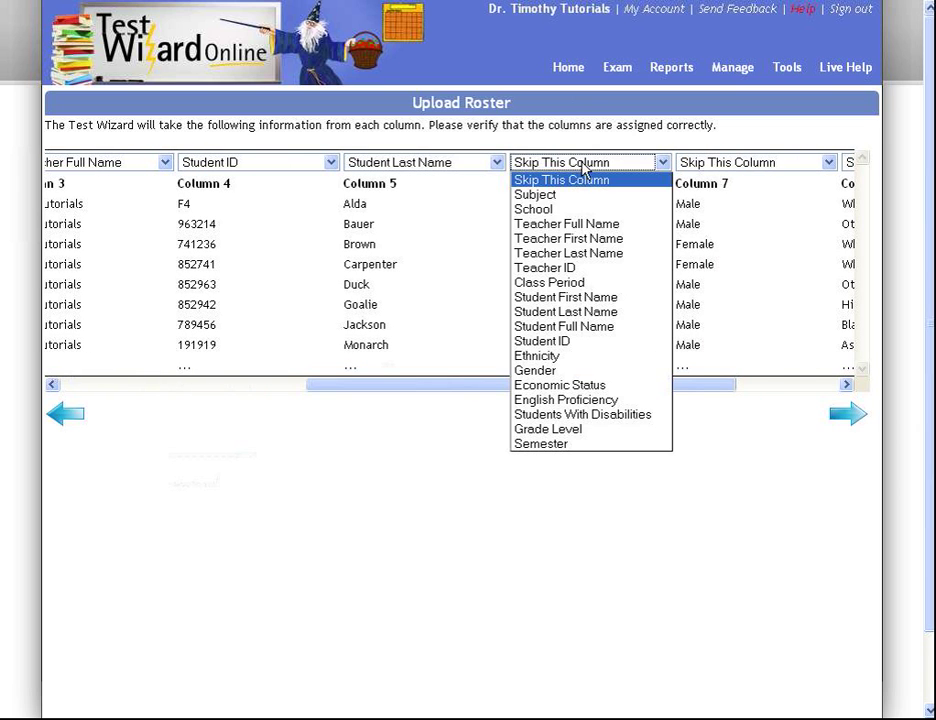
pyautogui.click(590, 299)
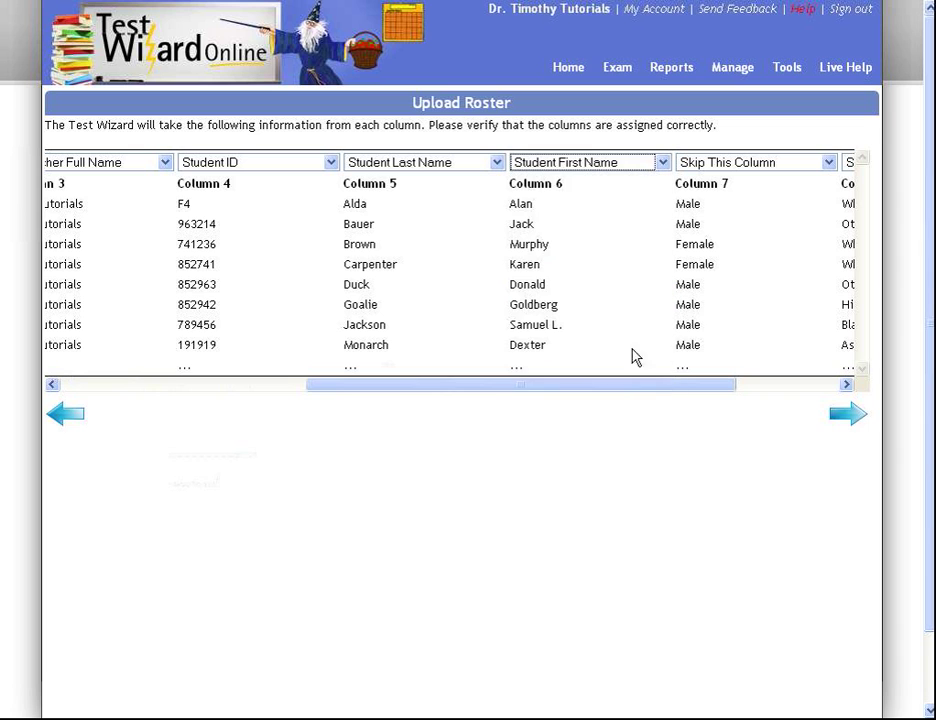
# - Assign column 7 to Gender and column 8 to Ethnicity, and submit the column assignments
pyautogui.click(736, 165)
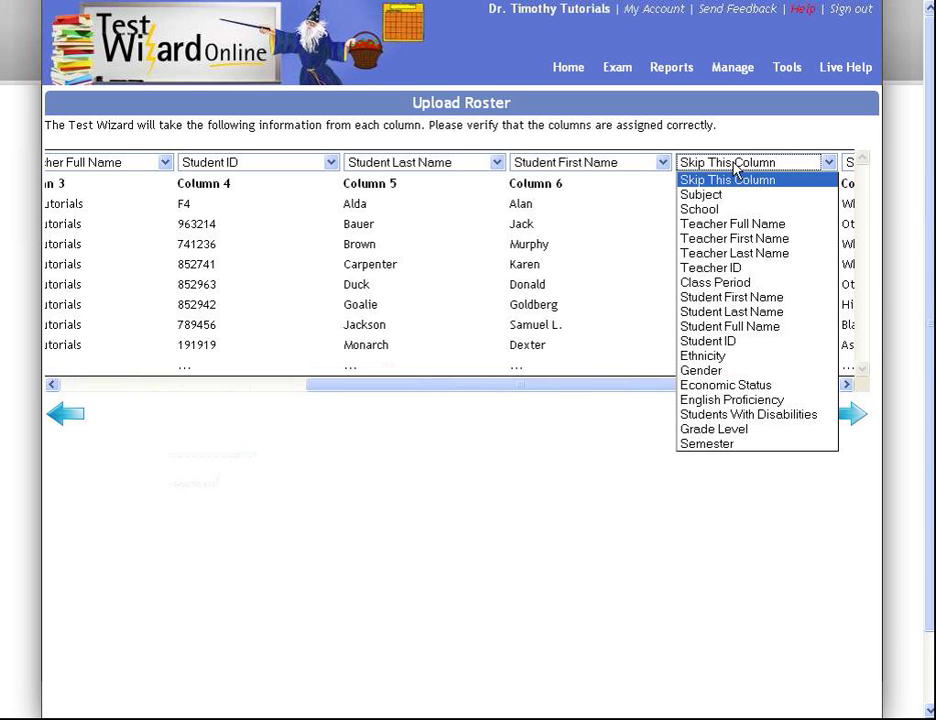
pyautogui.click(699, 371)
pyautogui.moveTo(677, 387); pyautogui.dragTo(780, 389)
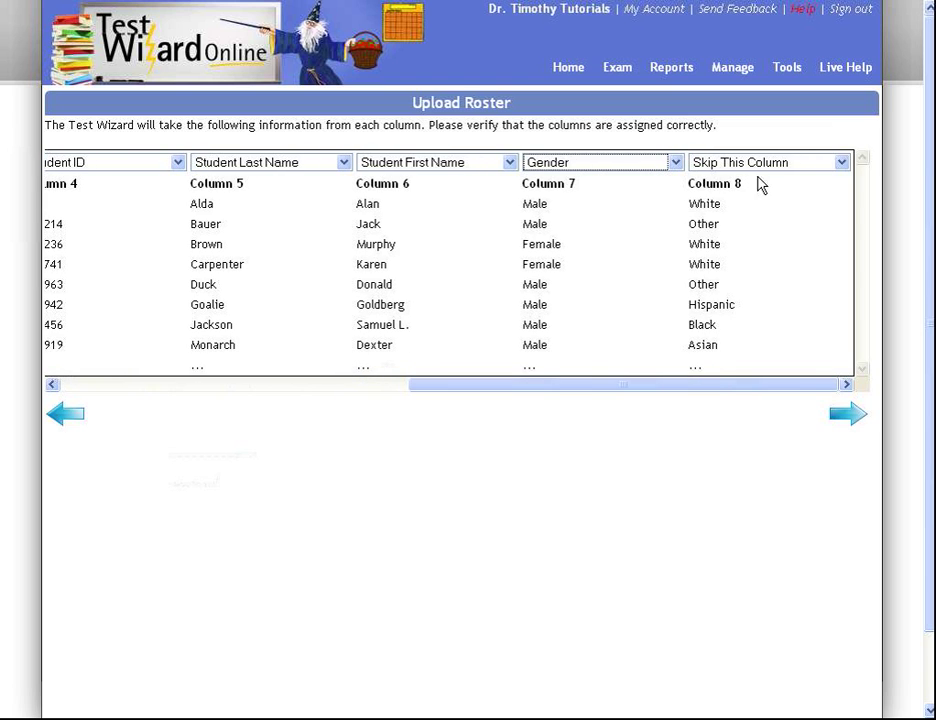
pyautogui.click(755, 165)
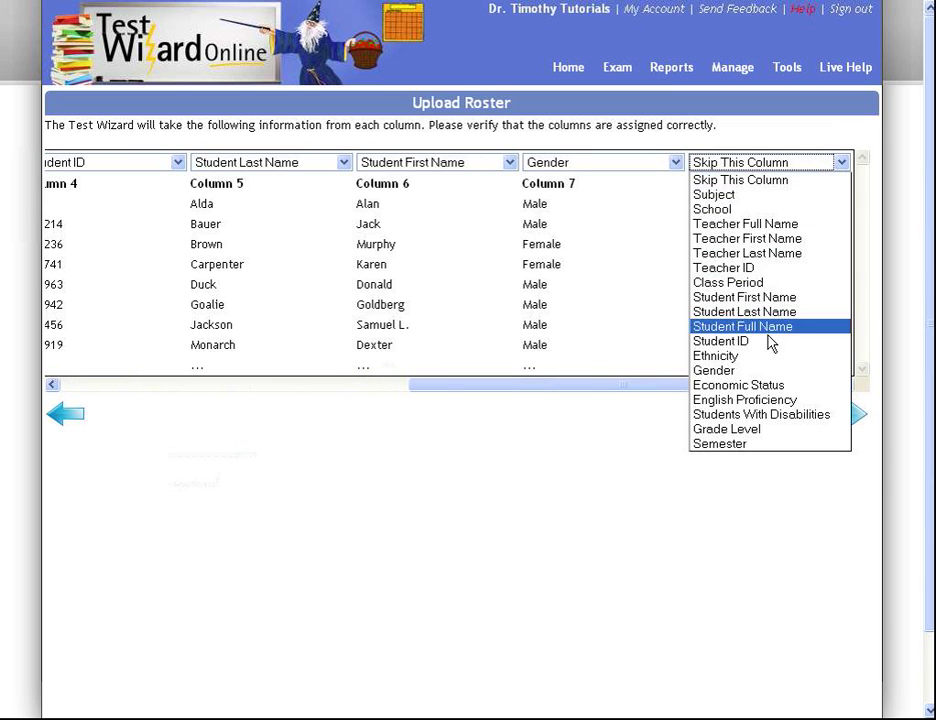
pyautogui.click(758, 356)
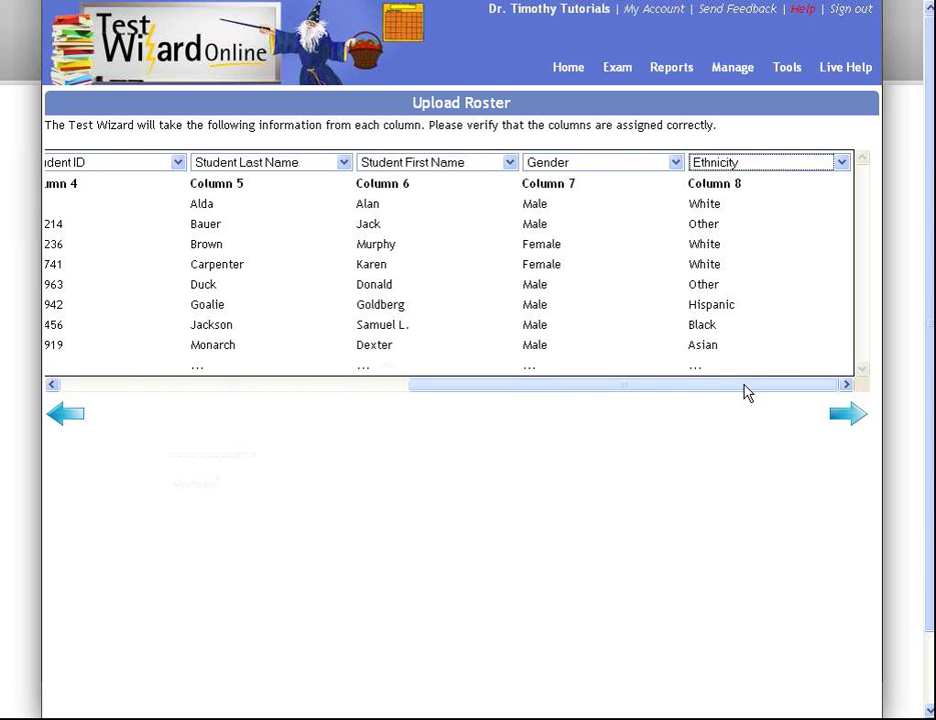
pyautogui.moveTo(745, 382); pyautogui.dragTo(364, 355)
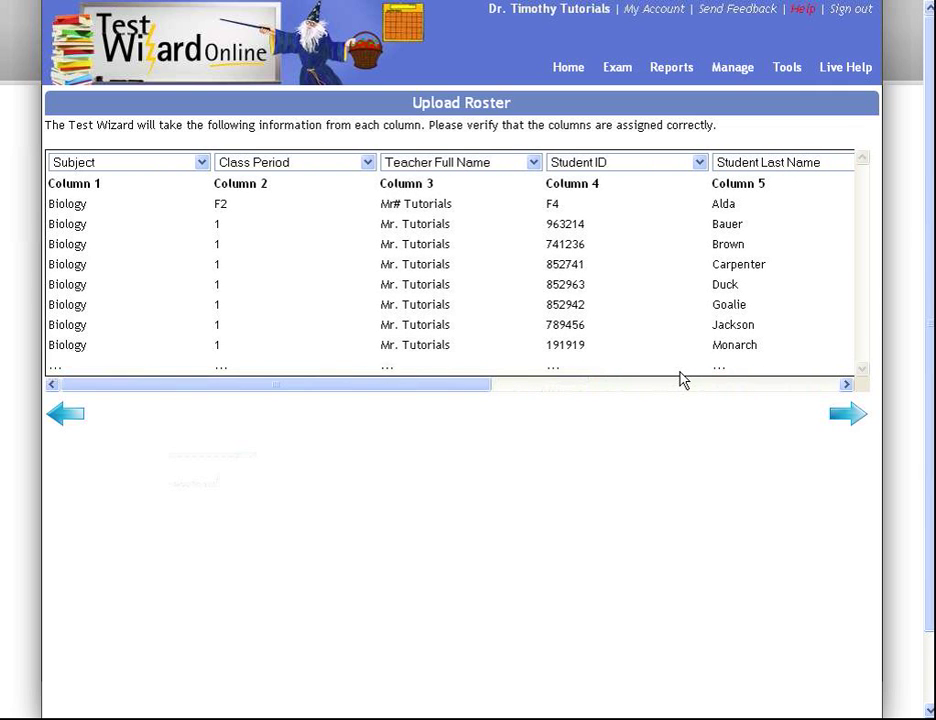
pyautogui.click(838, 414)
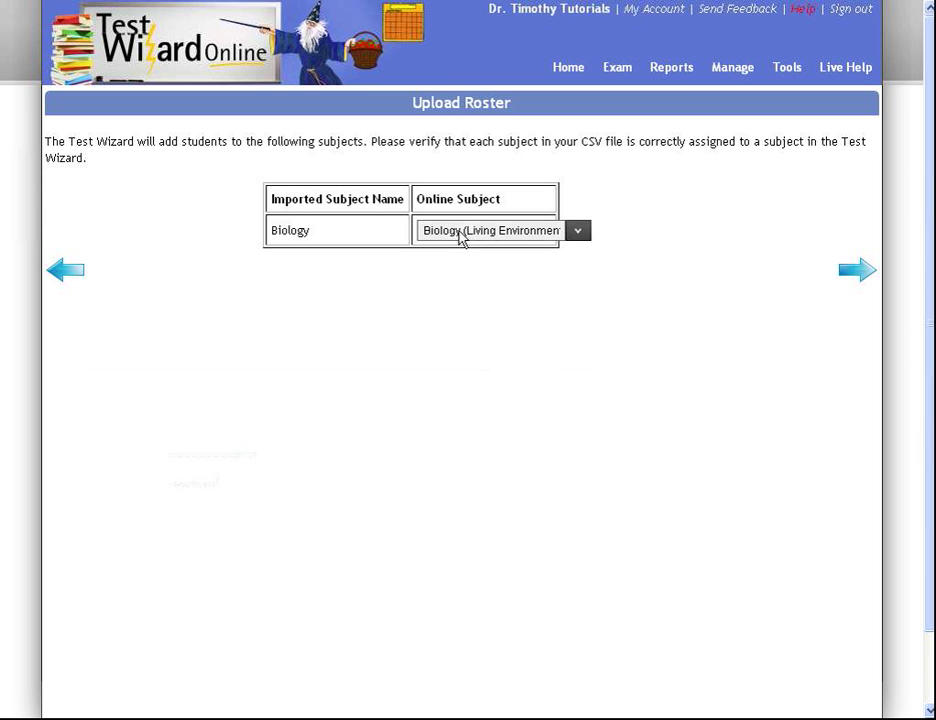
# - Match the imported Biology subject to the online subject Biology (Living Environment) and continue to the demographic assignments
pyautogui.click(578, 232)
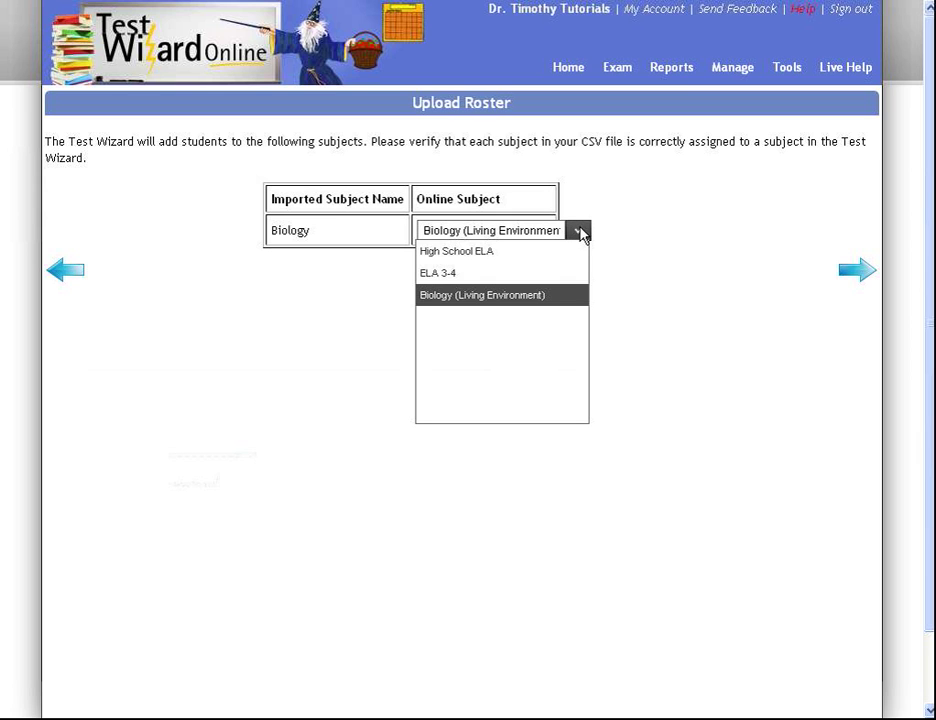
pyautogui.click(540, 300)
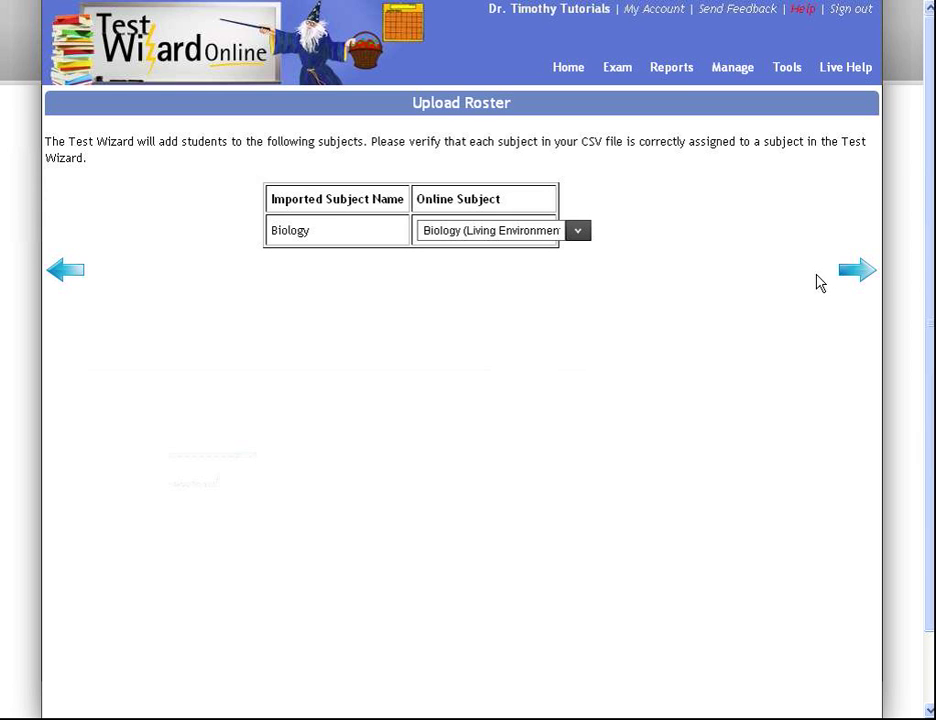
pyautogui.click(862, 276)
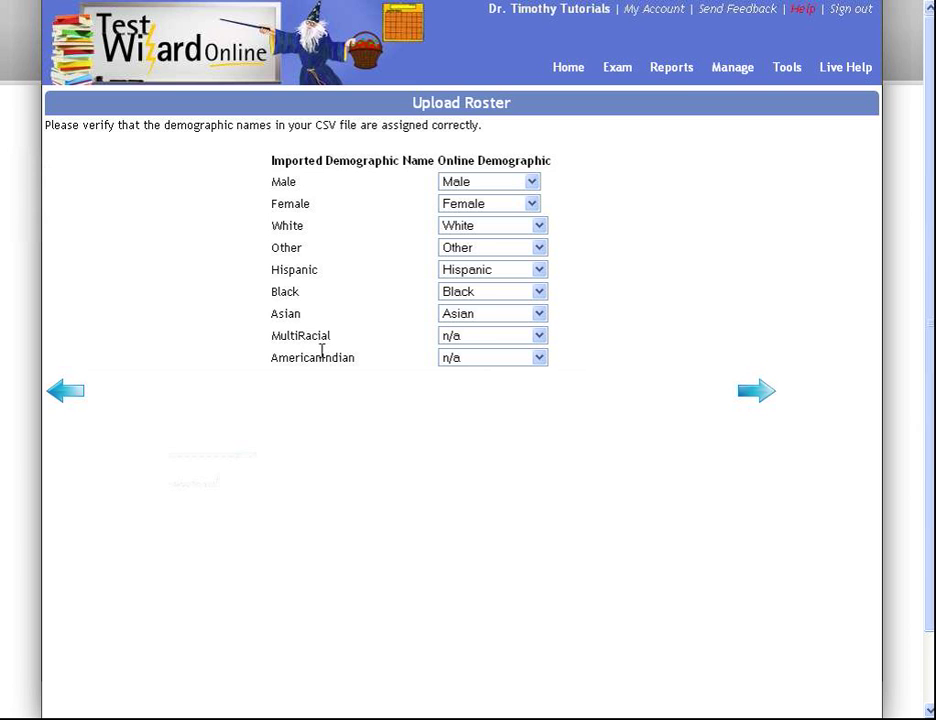
# - Match the imported MultiRacial and AmericanIndian demographics to the online demographics of the same names and import the roster
pyautogui.click(522, 338)
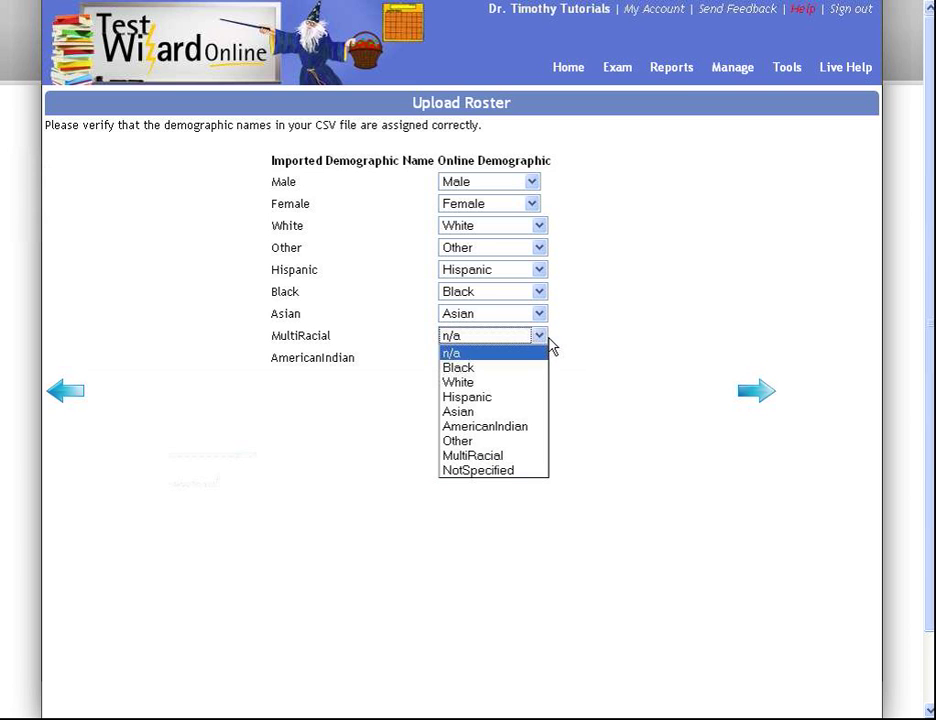
pyautogui.click(491, 456)
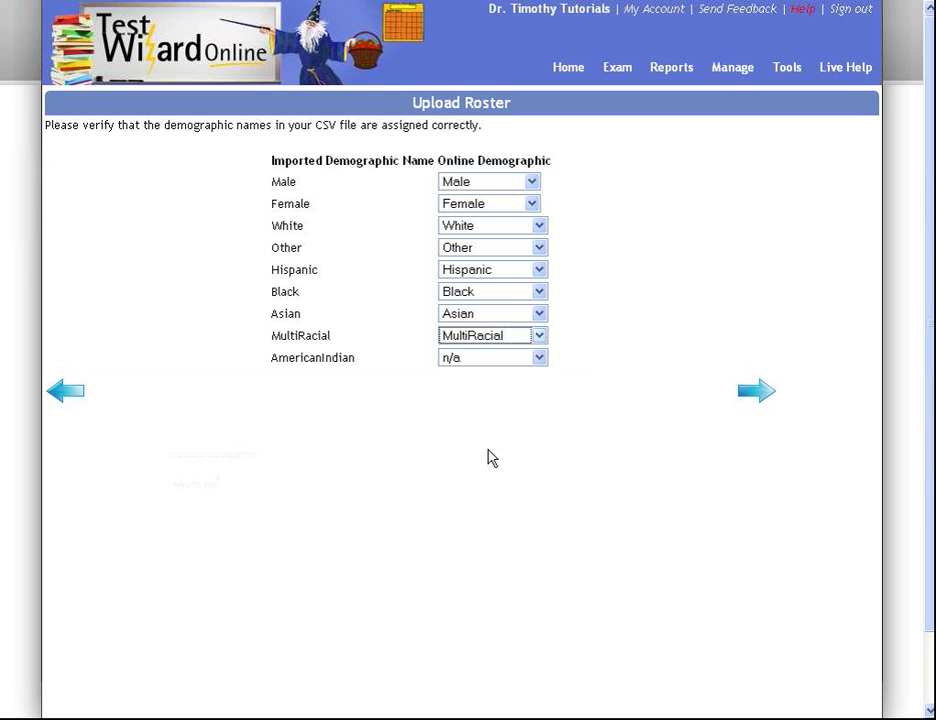
pyautogui.click(492, 370)
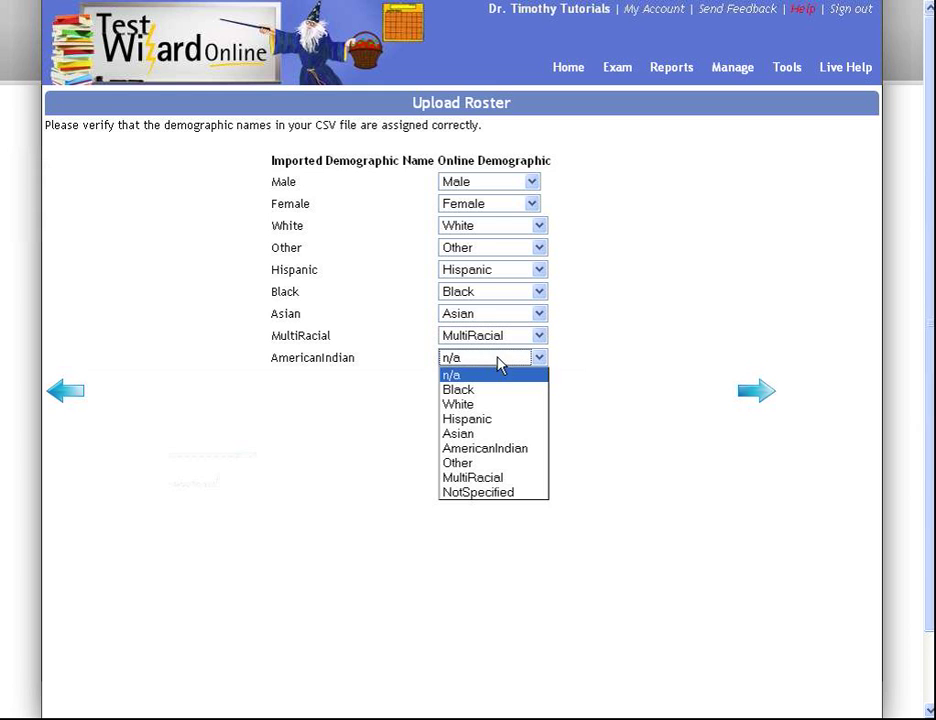
pyautogui.click(510, 452)
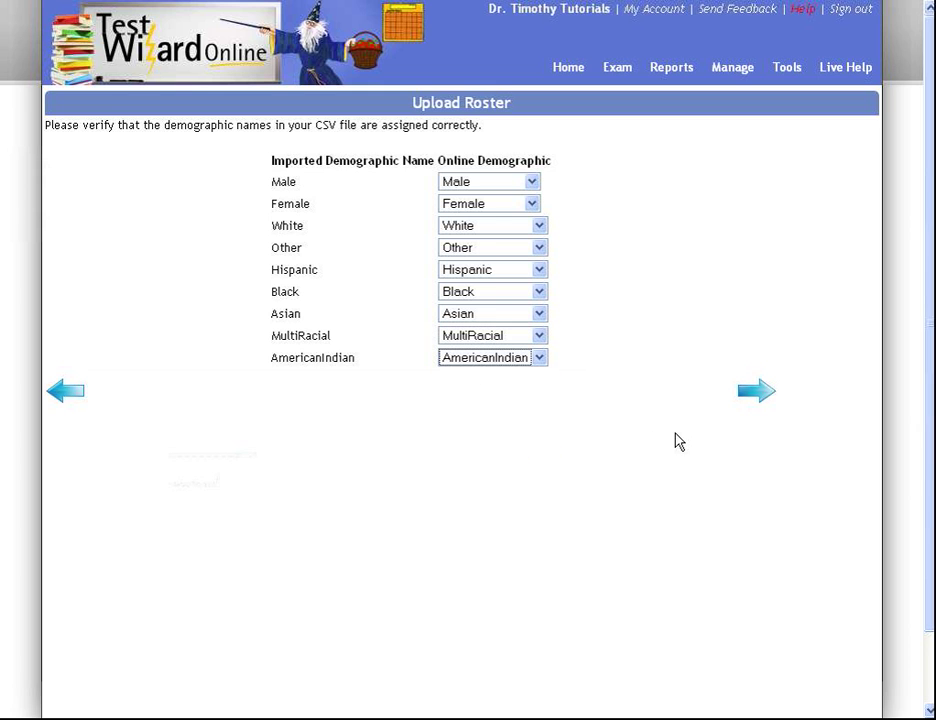
pyautogui.click(757, 392)
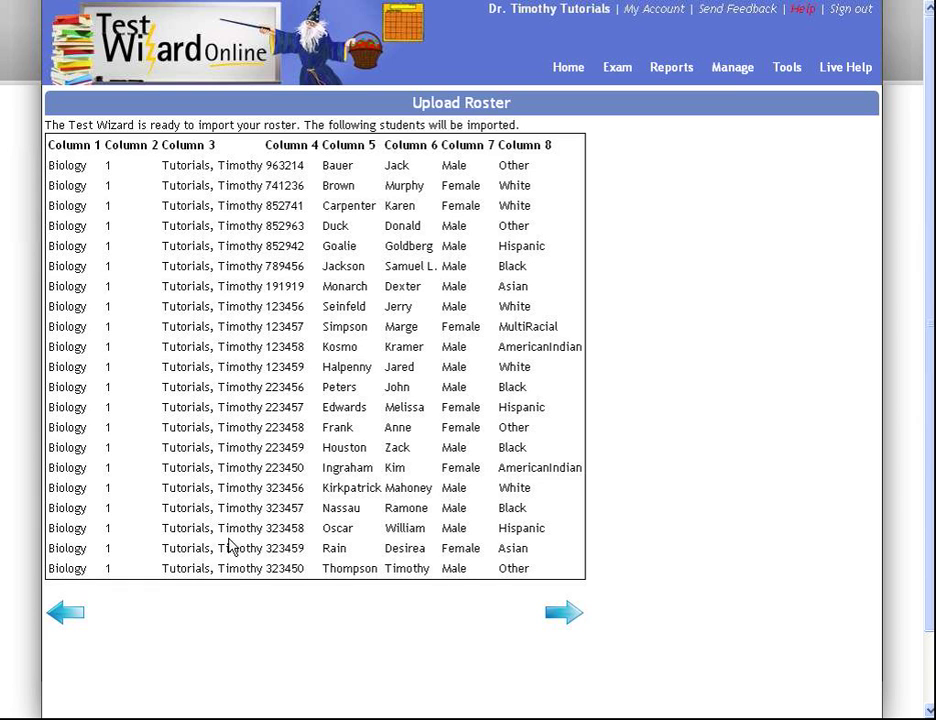
pyautogui.click(563, 616)
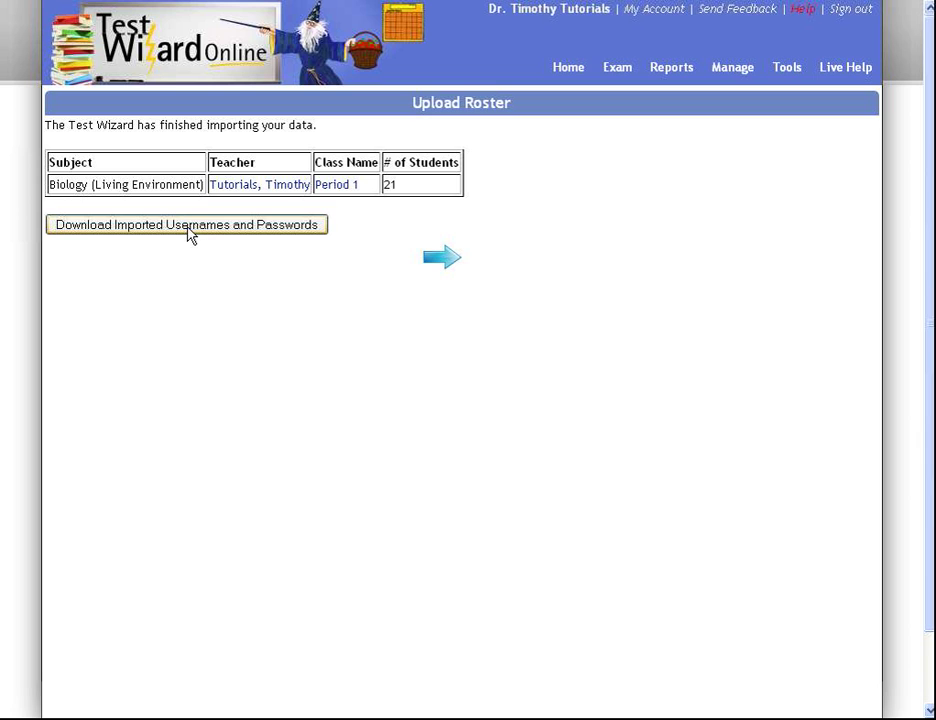
# - Download the imported usernames and passwords, open initial_passwords.csv in Excel and widen its three columns to fit their contents
pyautogui.click(269, 230)
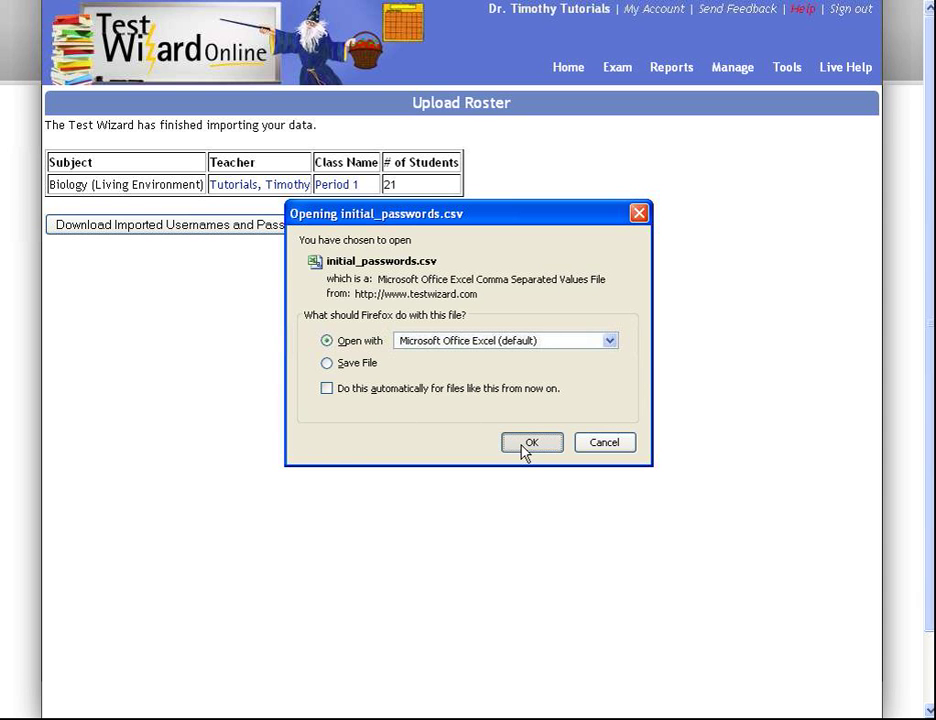
pyautogui.click(524, 444)
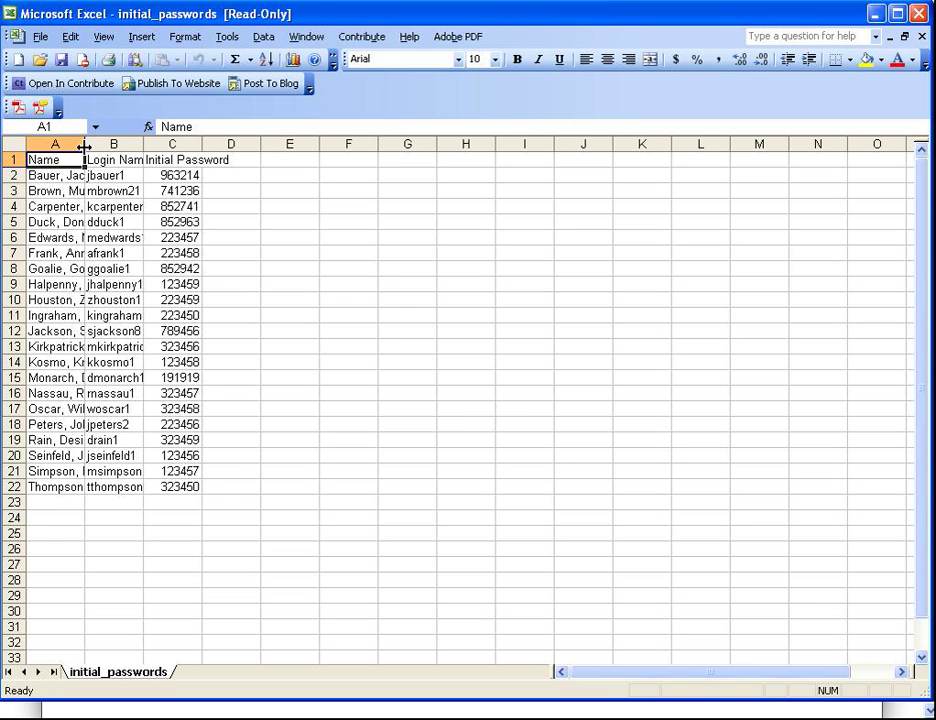
pyautogui.moveTo(85, 146); pyautogui.dragTo(167, 146)
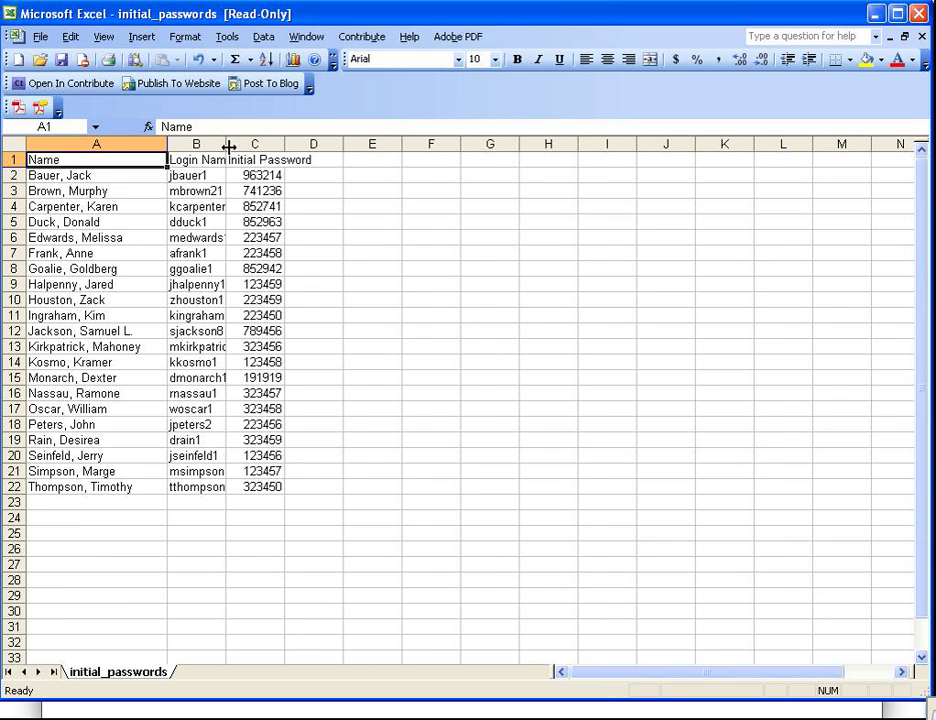
pyautogui.moveTo(229, 146); pyautogui.dragTo(297, 146)
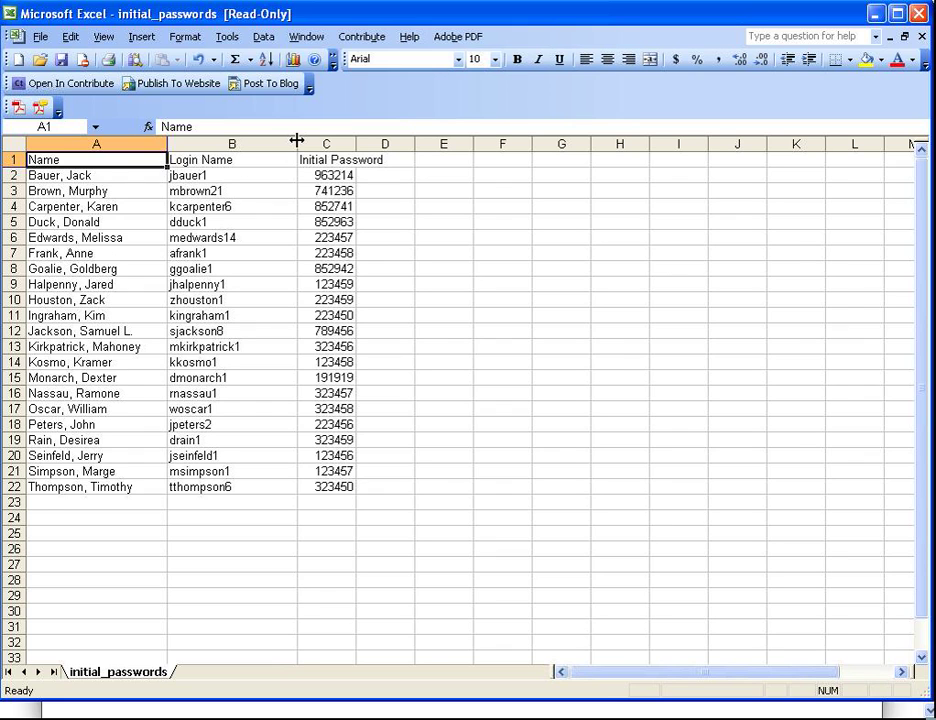
pyautogui.moveTo(297, 145); pyautogui.dragTo(314, 145)
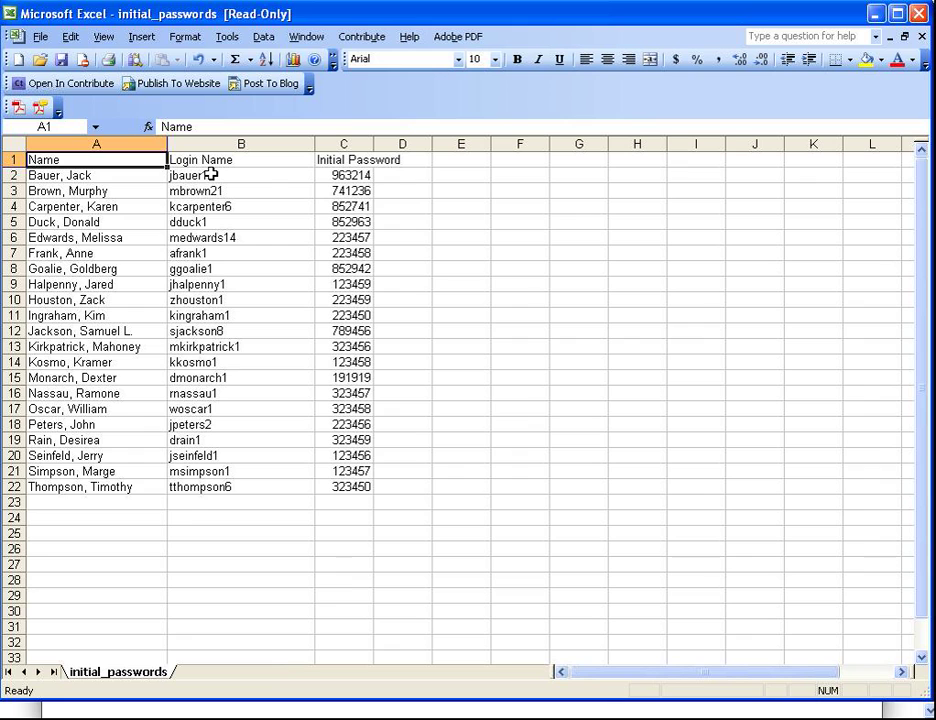
pyautogui.moveTo(376, 143); pyautogui.dragTo(439, 144)
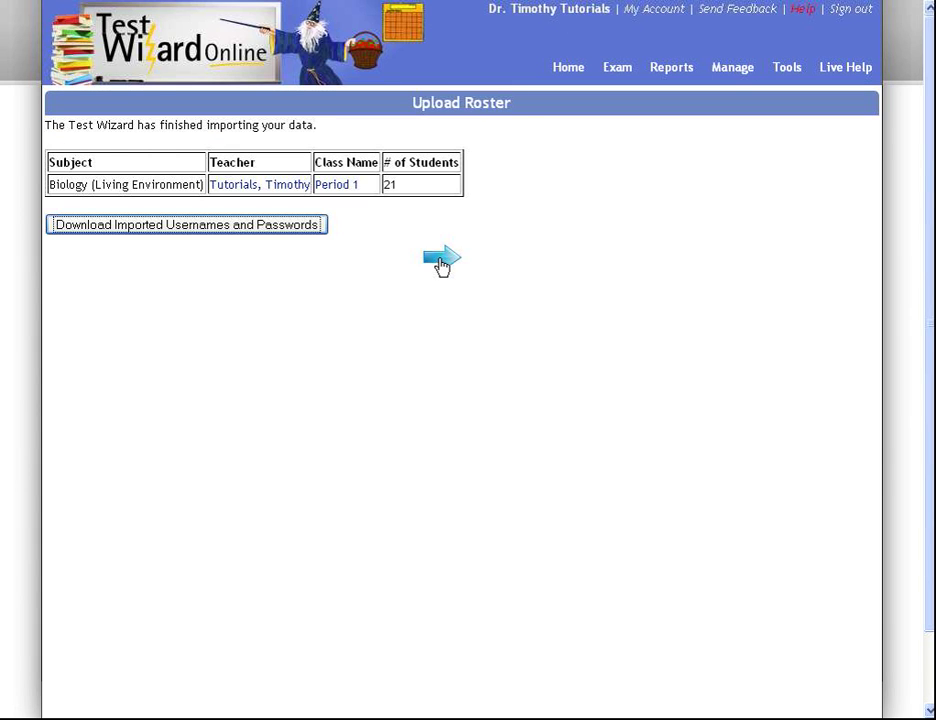
# - Finish the roster upload and view the student roster of the Biology (Living Environment) class Period 1, 2010-2011 Full Year
pyautogui.click(442, 263)
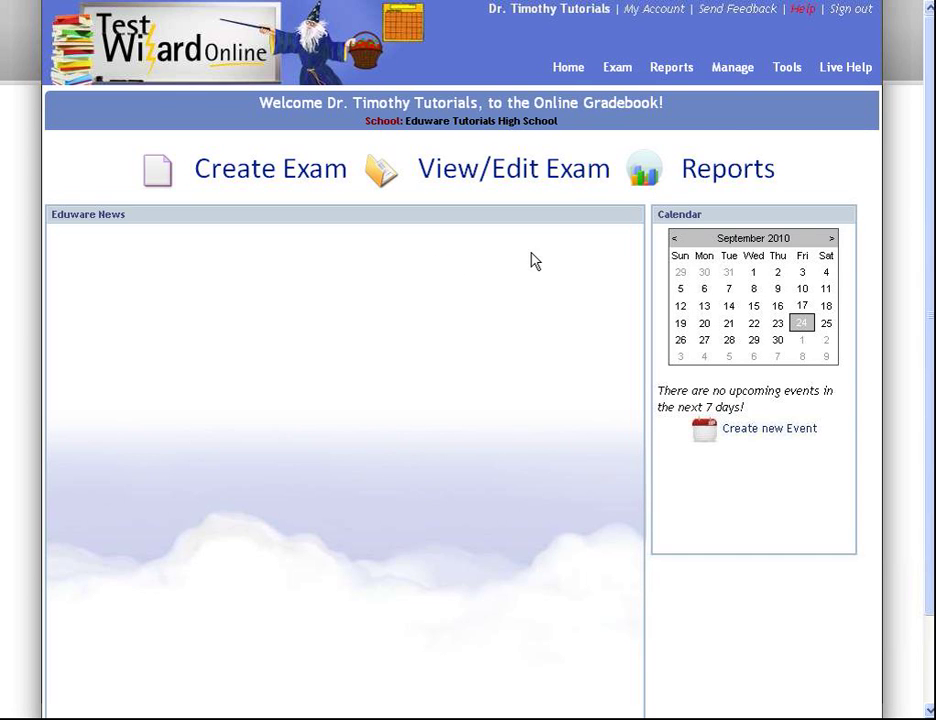
pyautogui.click(740, 68)
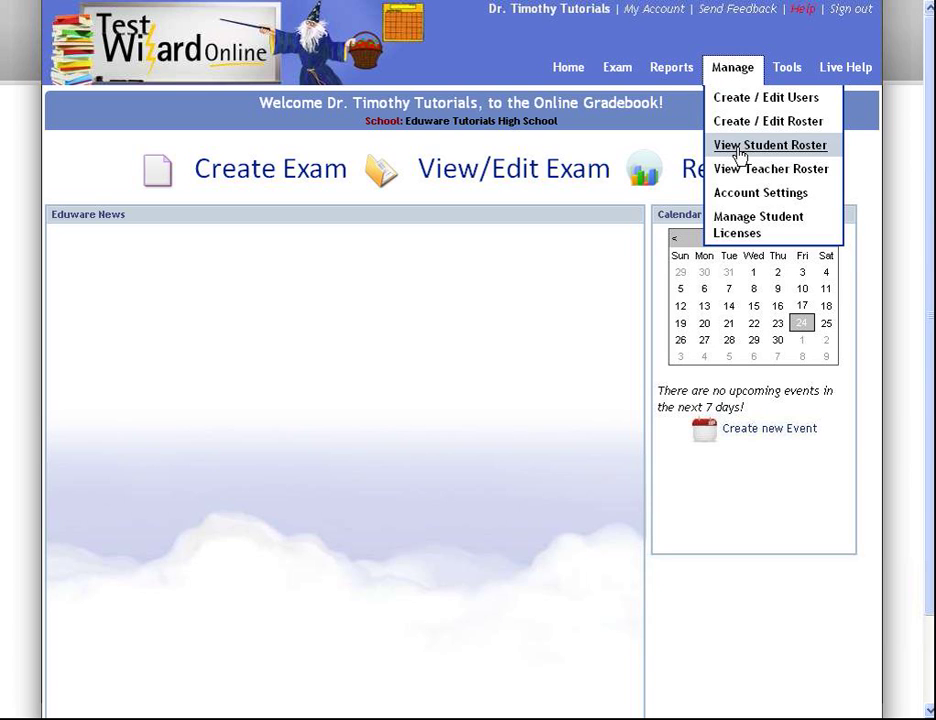
pyautogui.click(740, 148)
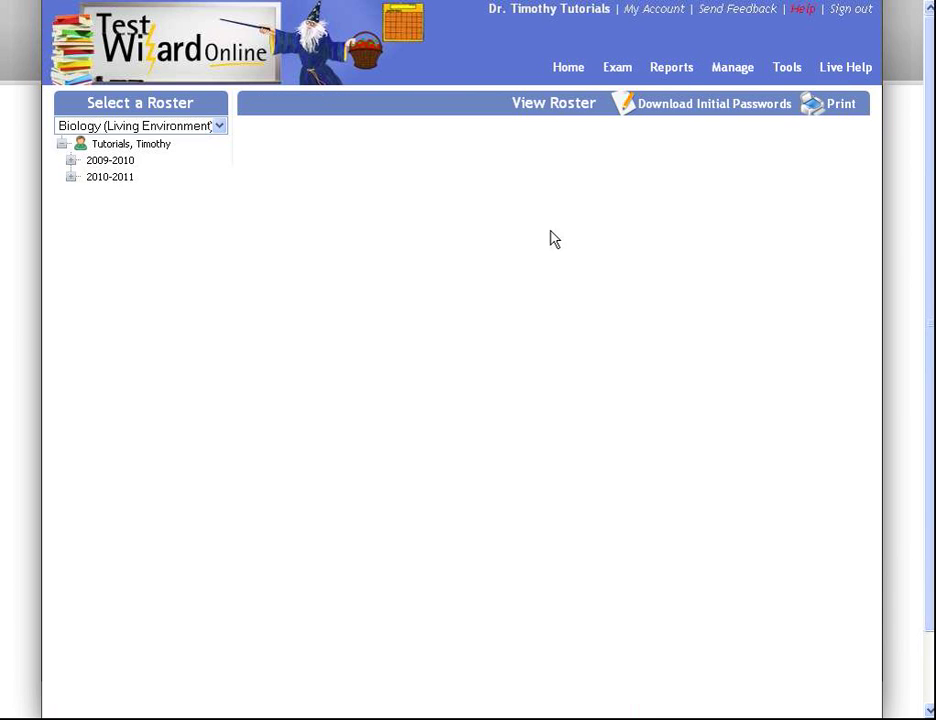
pyautogui.click(72, 180)
pyautogui.click(80, 195)
pyautogui.click(128, 210)
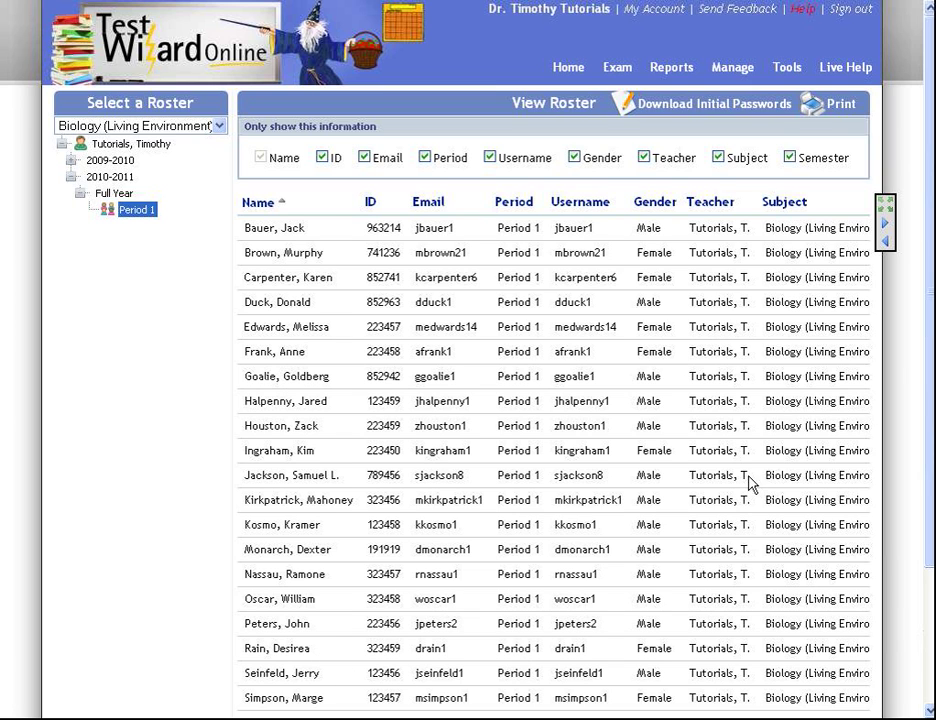
# - Start another roster upload with Rostertest.xls, which contains headers, for the 2010 Full Year, and continue to the column assignments
pyautogui.click(795, 74)
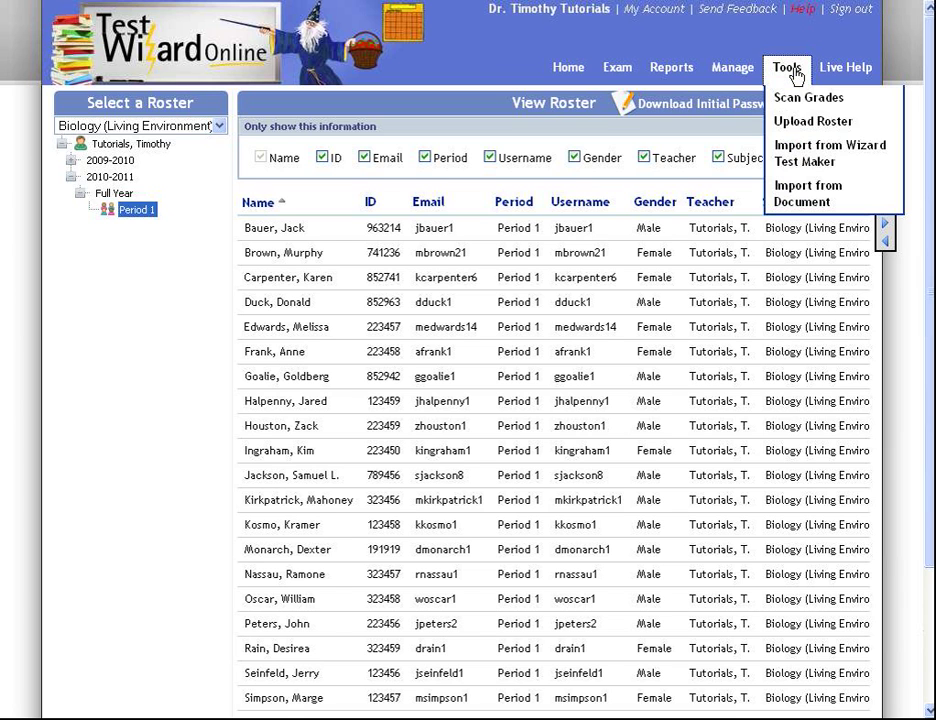
pyautogui.click(810, 124)
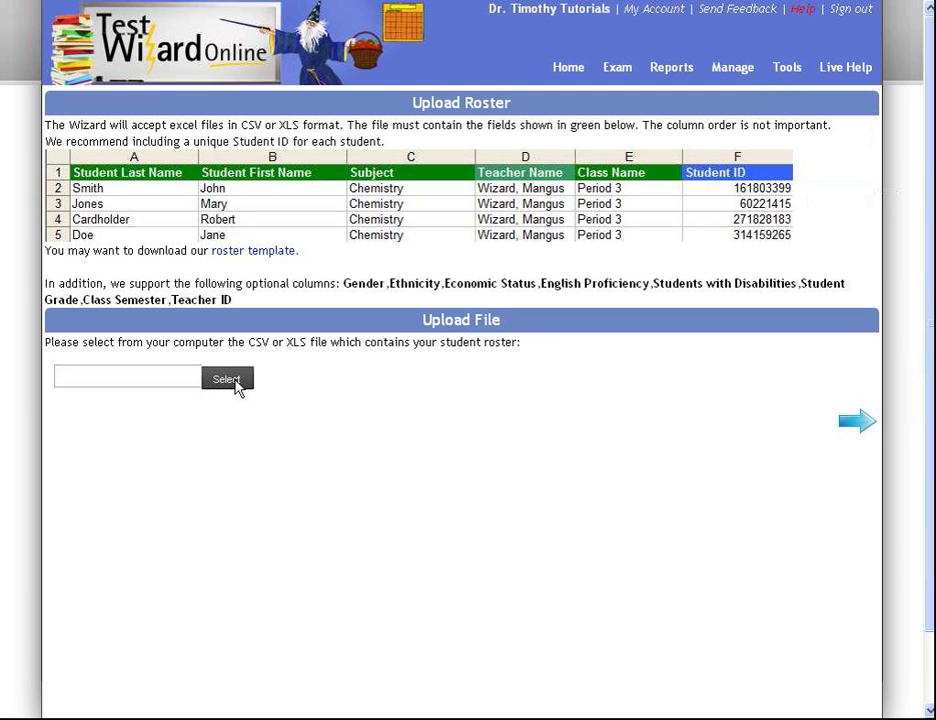
pyautogui.click(229, 380)
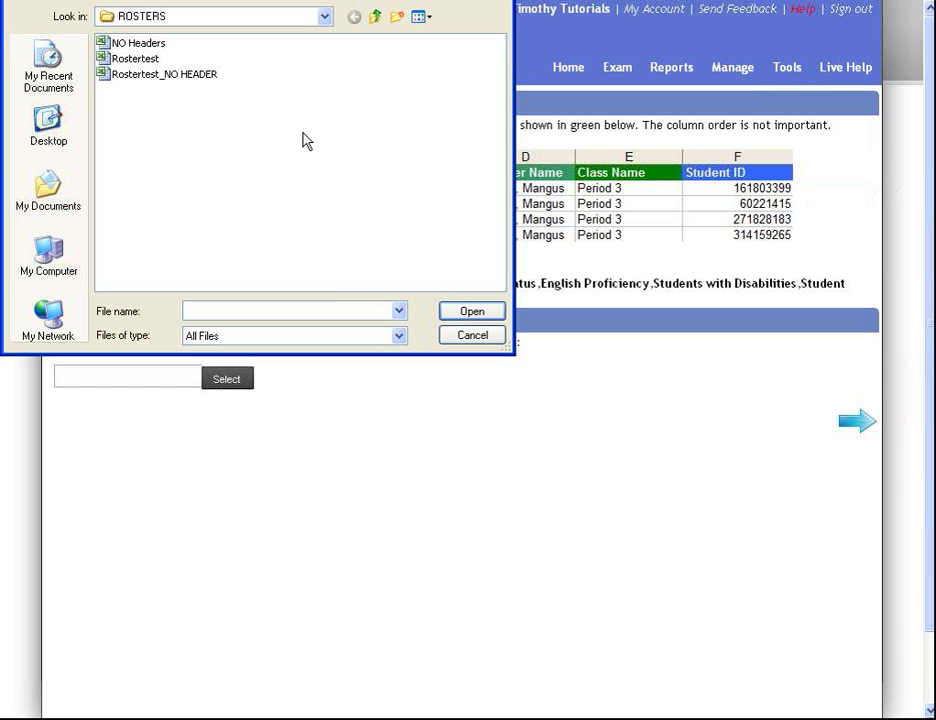
pyautogui.click(135, 59)
pyautogui.click(485, 312)
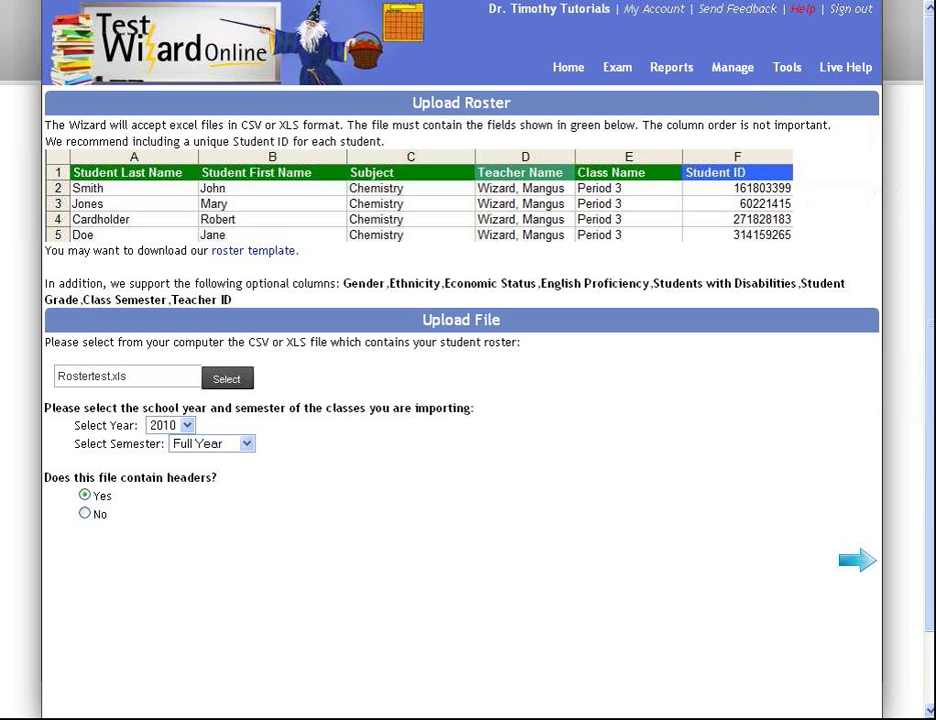
pyautogui.click(390, 718)
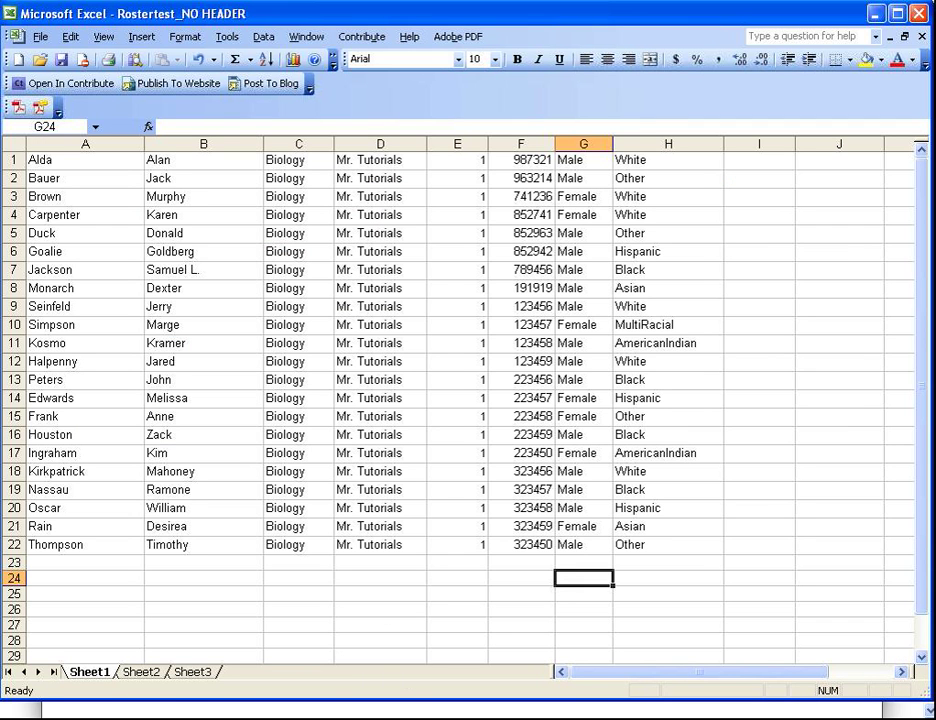
pyautogui.click(305, 718)
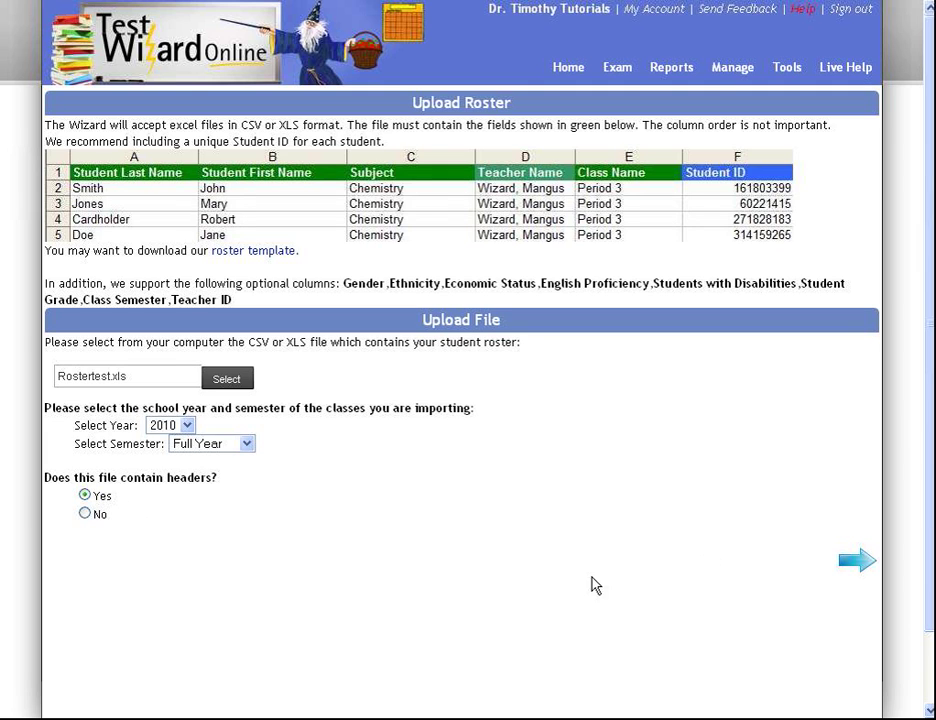
pyautogui.click(858, 562)
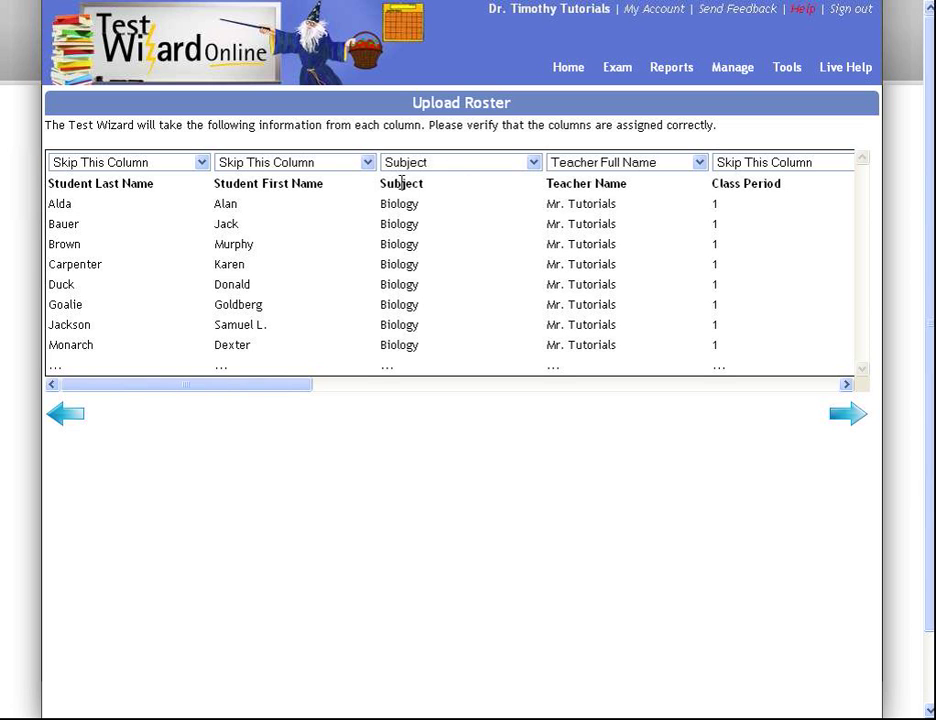
# - Assign the skipped student name columns to Student Last Name and Student First Name, and the Class Period column to Class Period
pyautogui.click(159, 170)
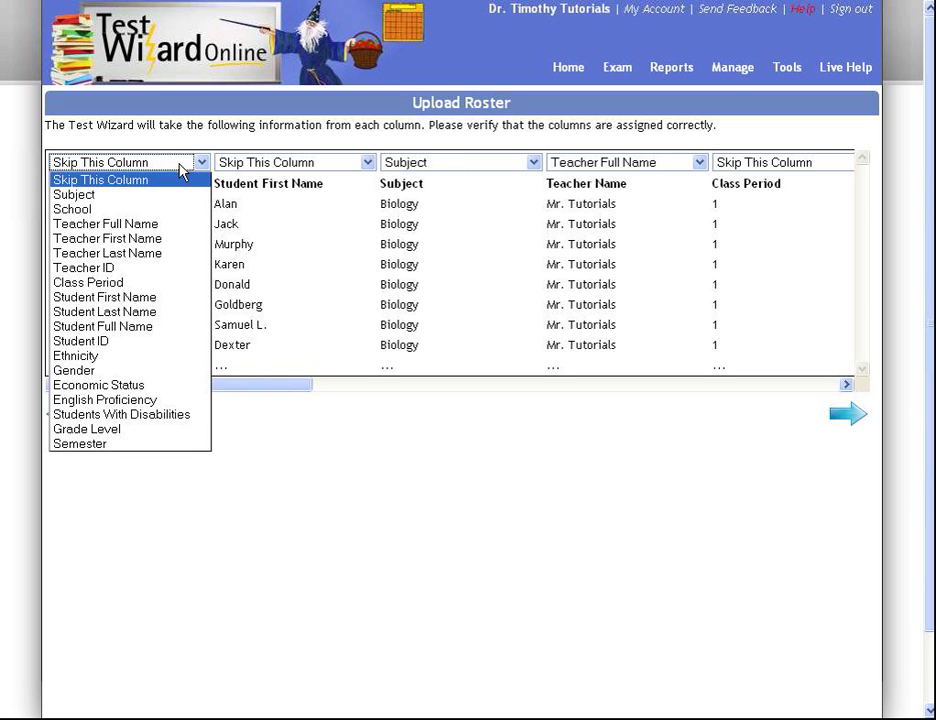
pyautogui.click(156, 313)
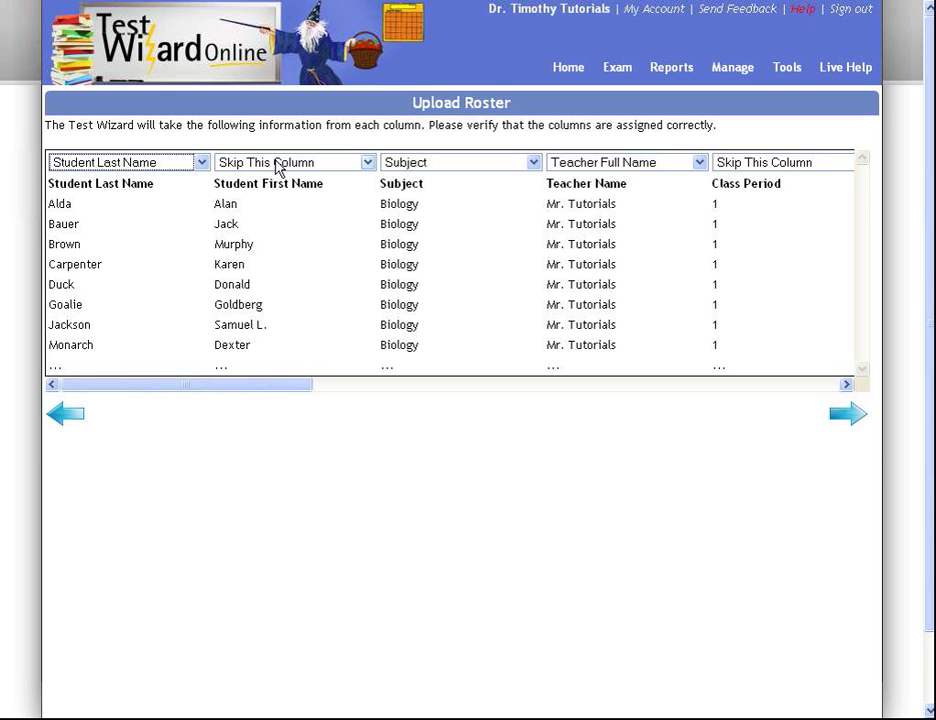
pyautogui.click(278, 168)
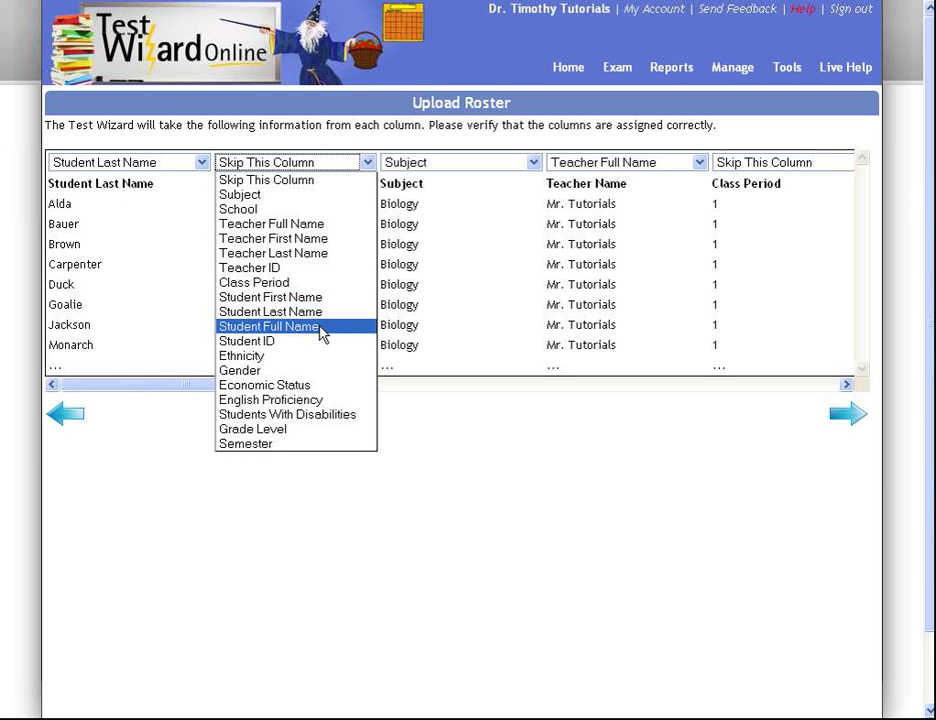
pyautogui.click(318, 298)
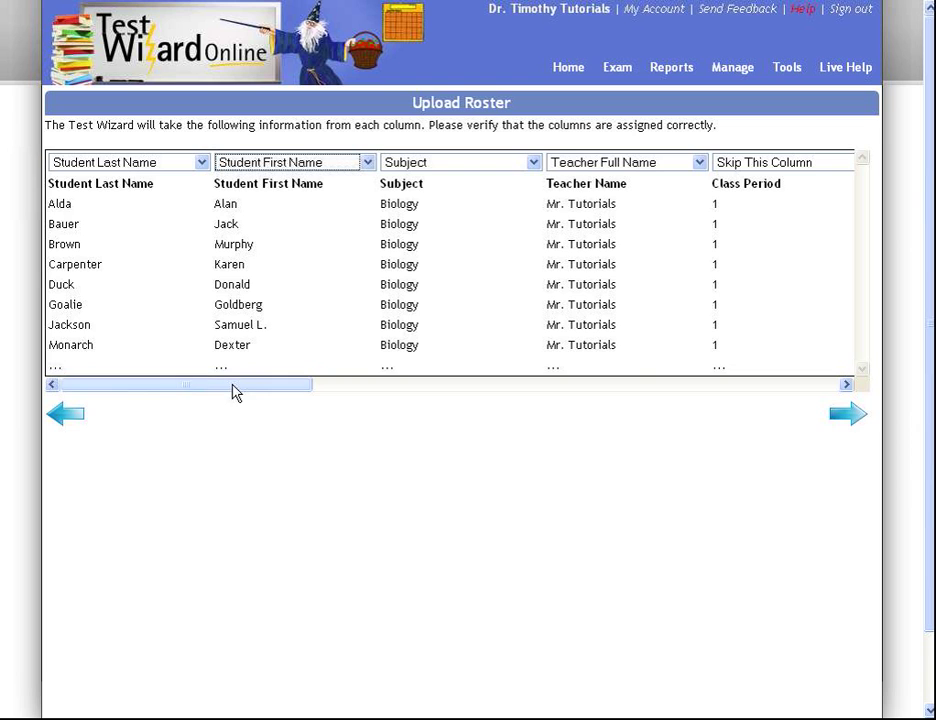
pyautogui.moveTo(233, 386); pyautogui.dragTo(371, 391)
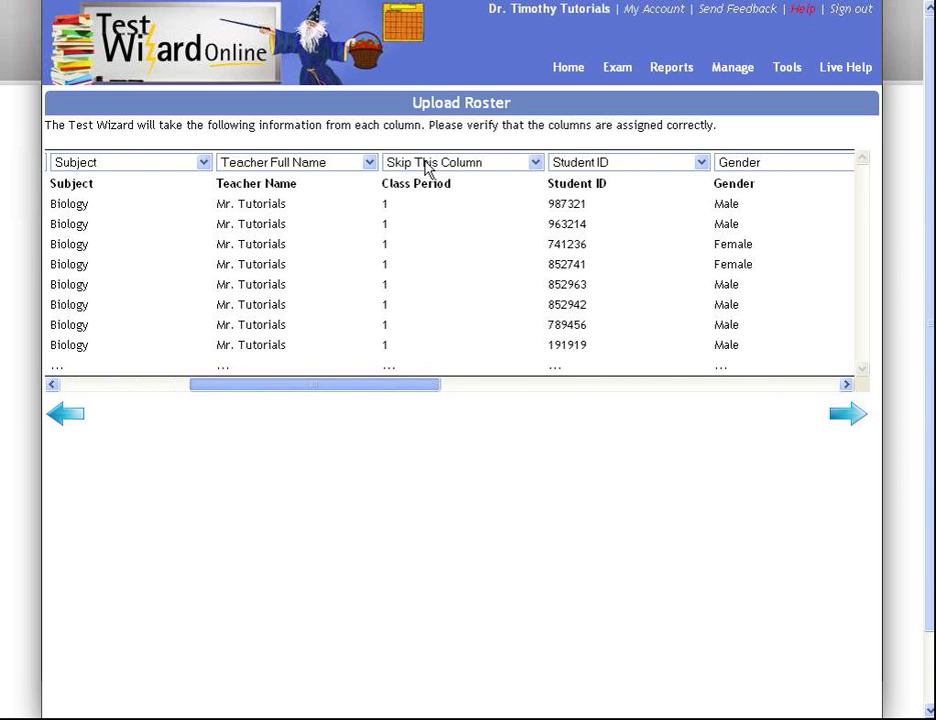
pyautogui.click(492, 170)
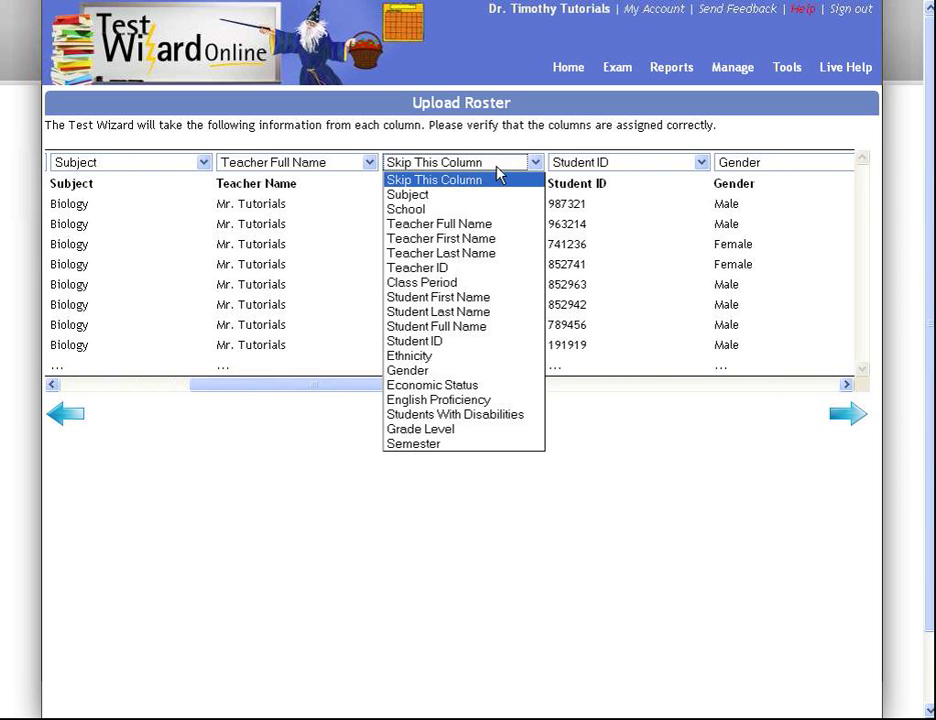
pyautogui.click(495, 283)
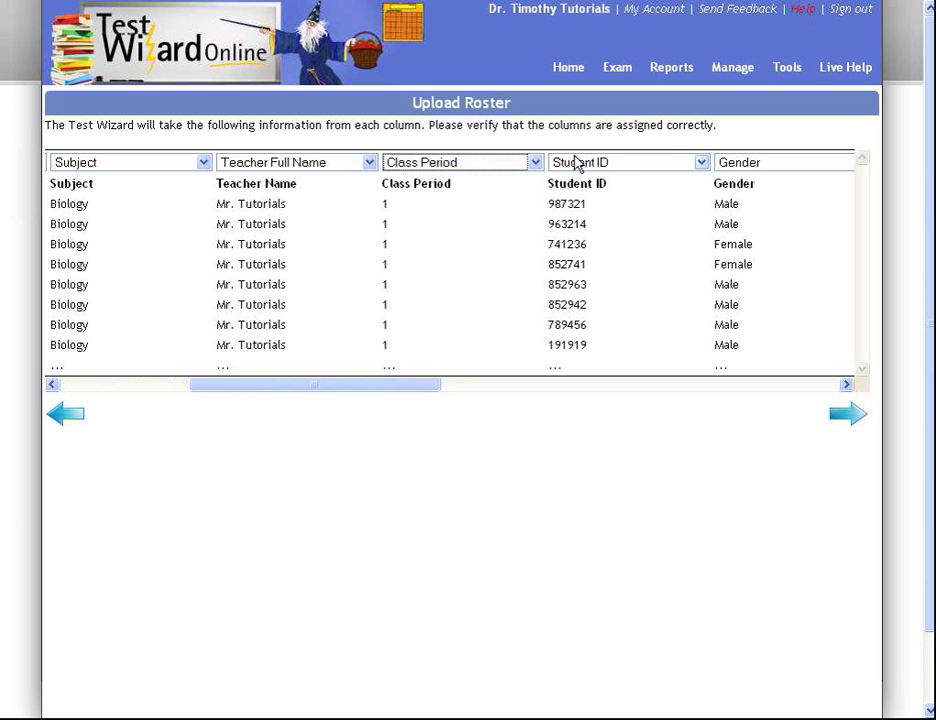
# - Set the column assigned to Economic Status to Skip This Column and submit the column assignments
pyautogui.moveTo(416, 384); pyautogui.dragTo(705, 384)
pyautogui.click(648, 163)
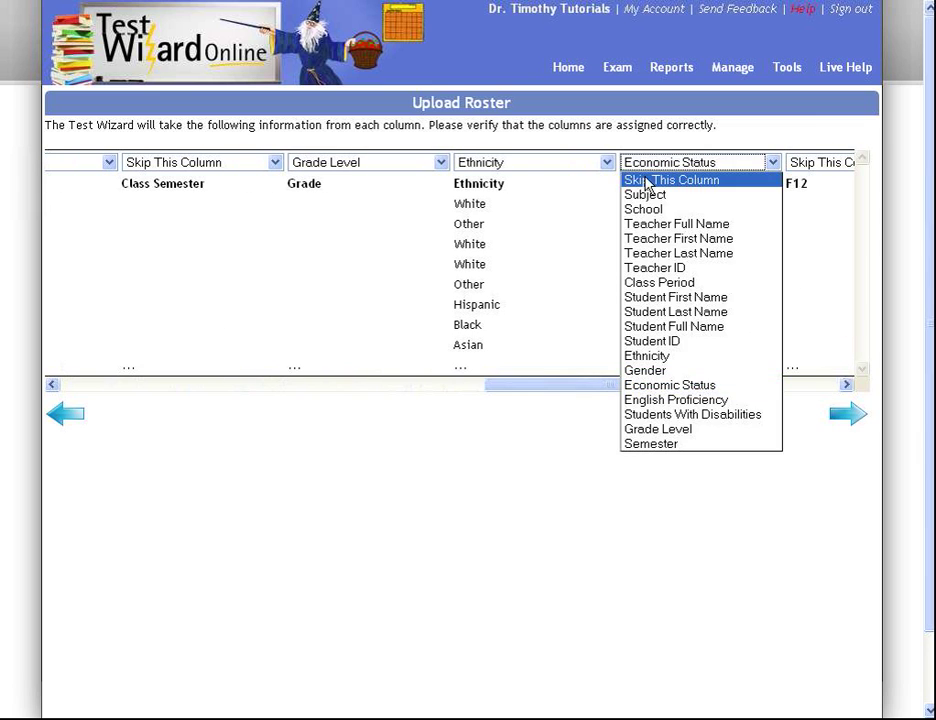
pyautogui.click(645, 183)
pyautogui.click(845, 417)
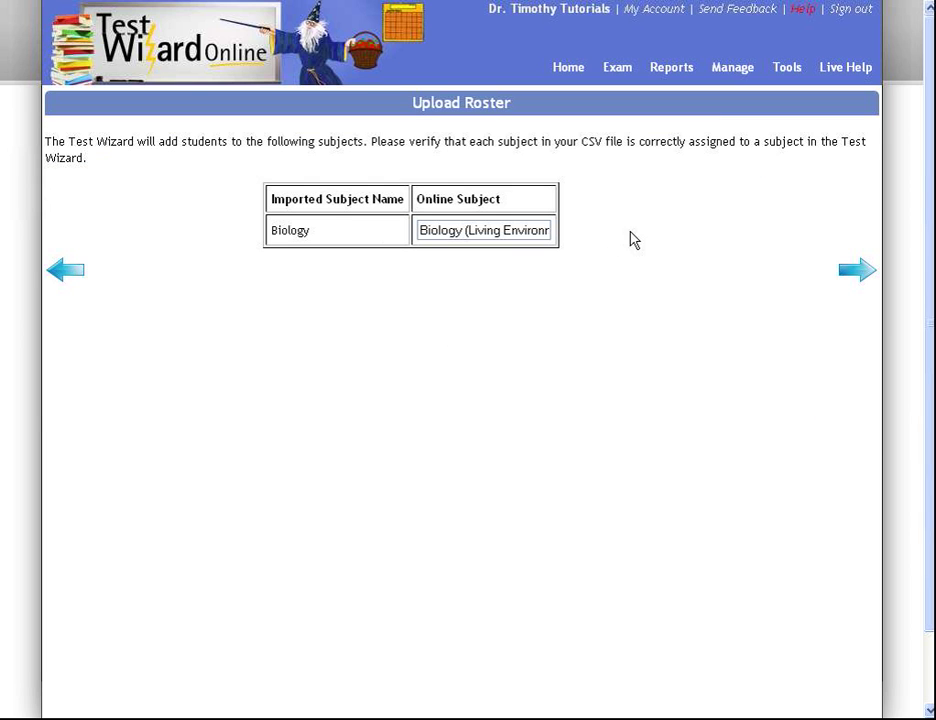
# - Accept the Biology (Living Environment) subject match and the demographic assignments, and import the roster
pyautogui.click(857, 275)
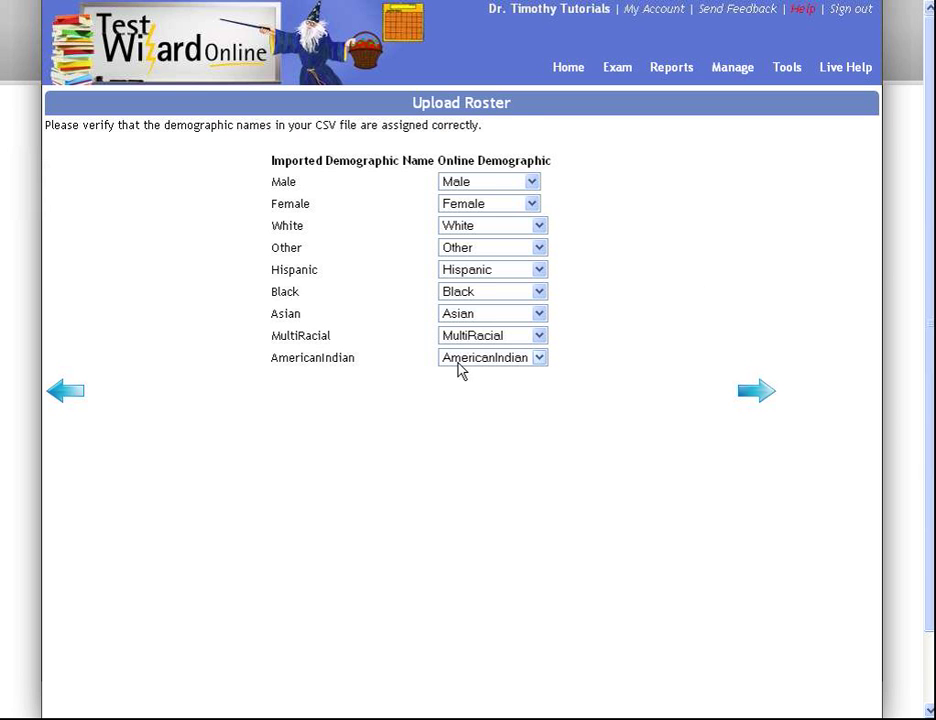
pyautogui.click(756, 392)
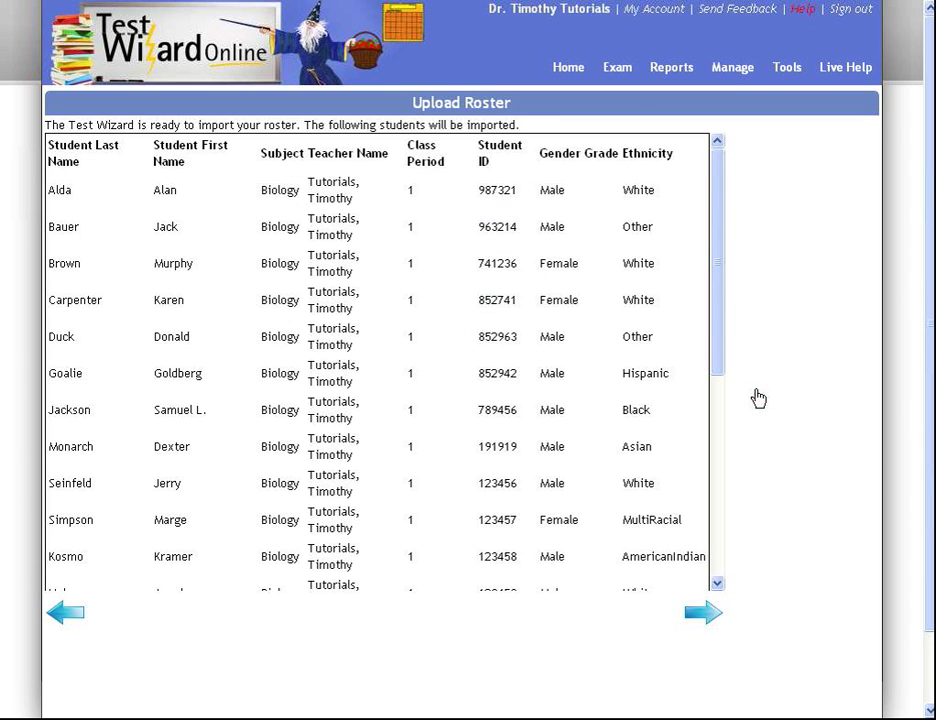
pyautogui.click(700, 617)
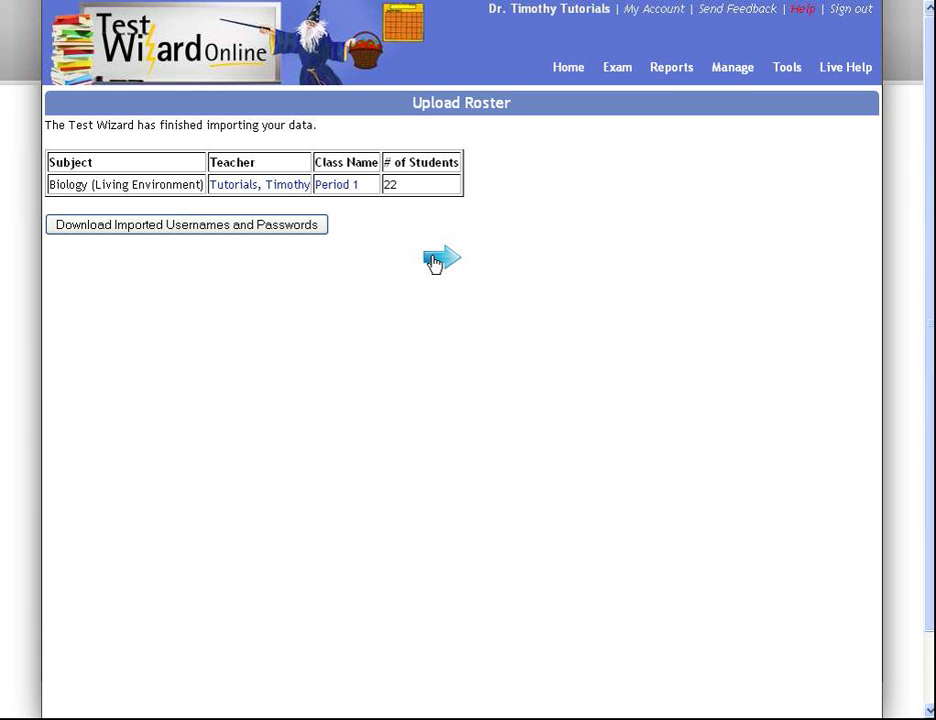
# - Reopen the Upload Roster page to view where the roster template is offered
pyautogui.click(789, 69)
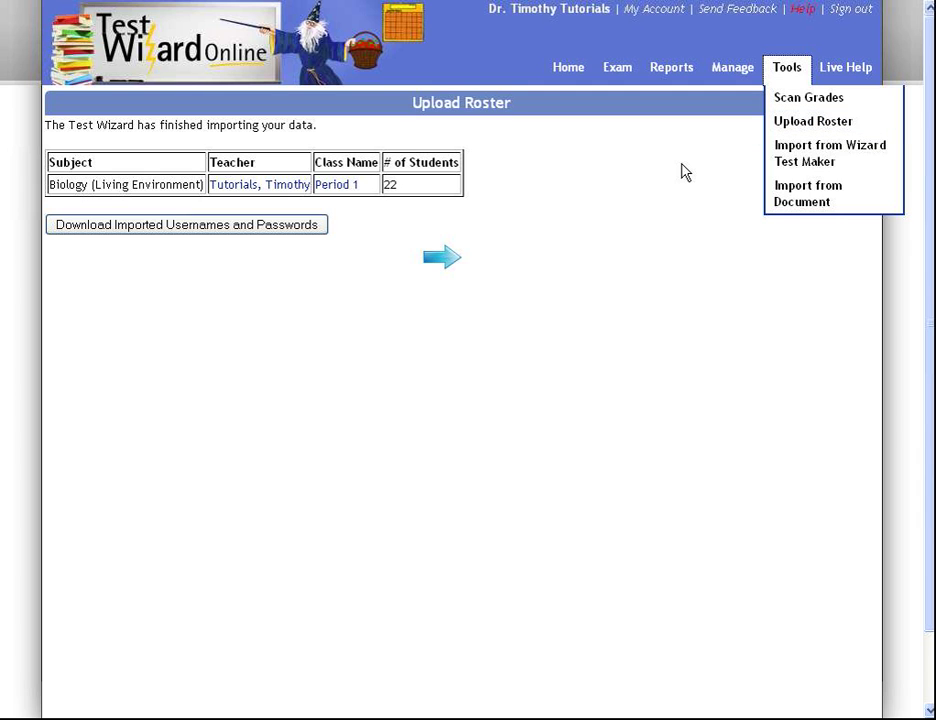
pyautogui.click(601, 205)
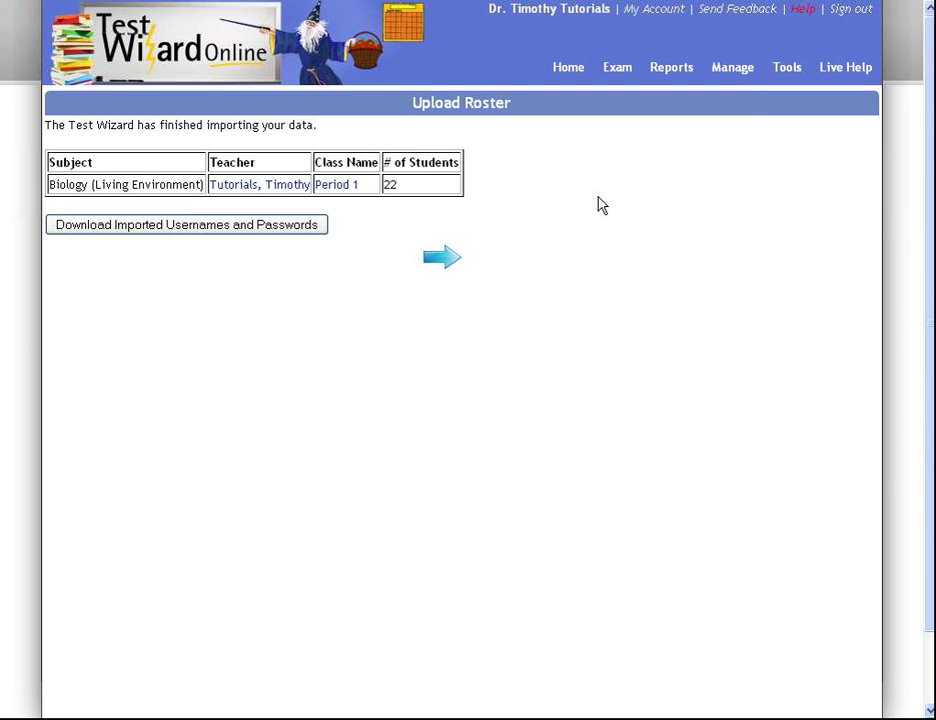
pyautogui.click(786, 72)
pyautogui.click(791, 130)
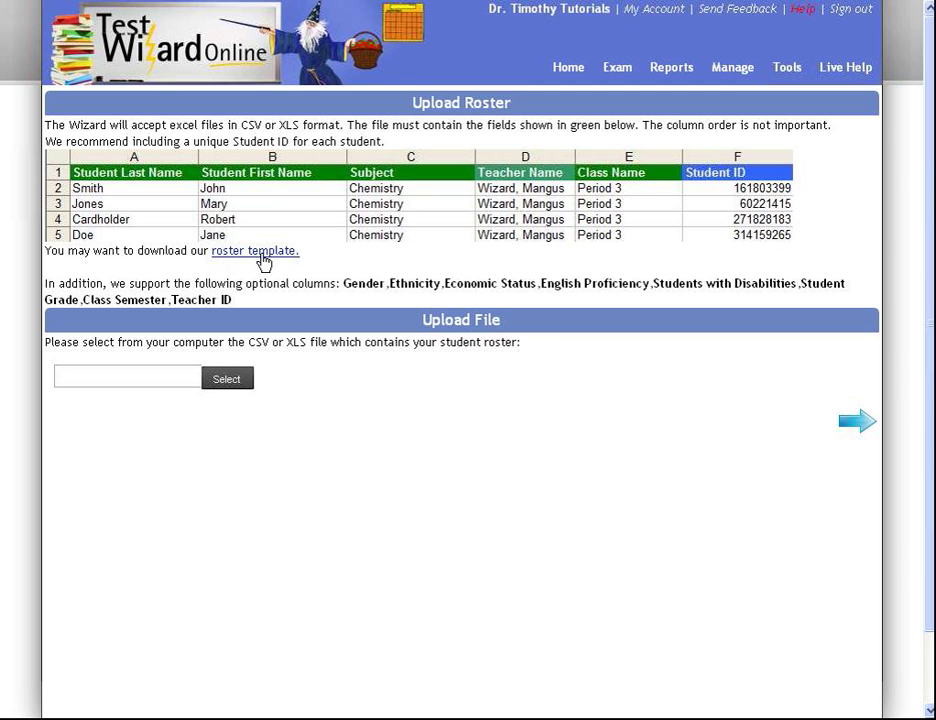
pyautogui.click(731, 78)
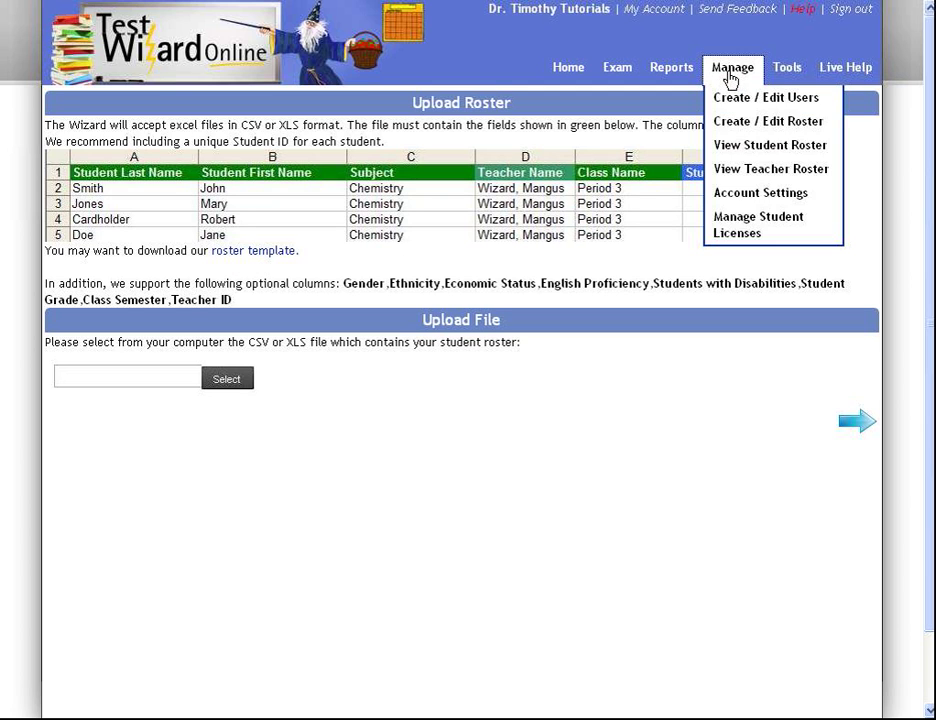
pyautogui.click(722, 152)
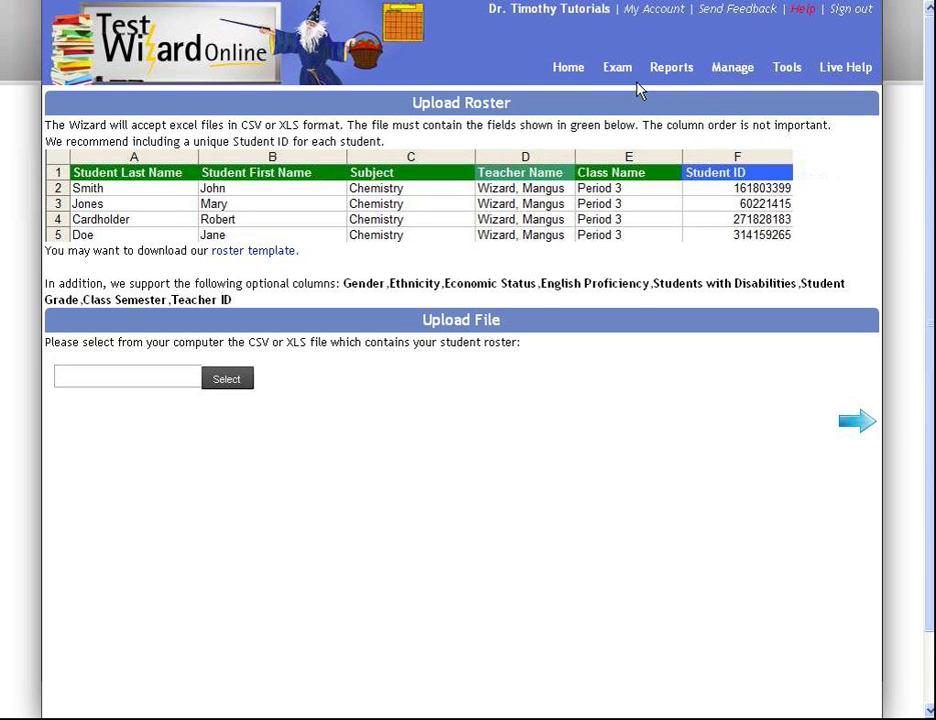